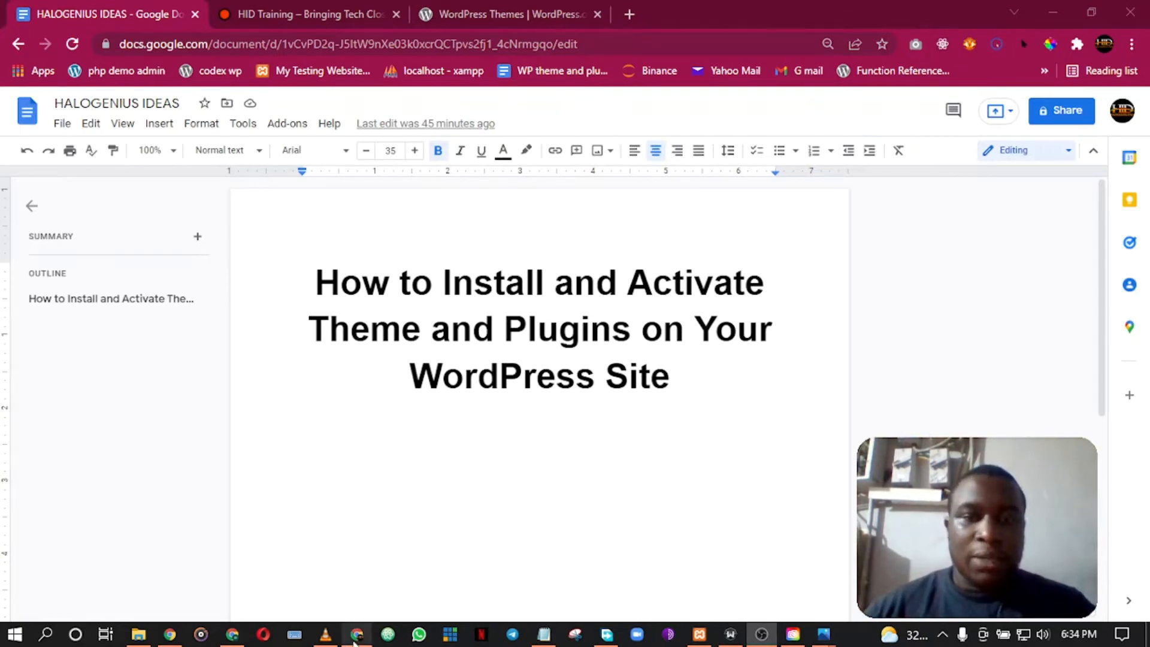
Look over the HID Training home page and open the site's admin dashboard in a new browser tab
click(249, 9)
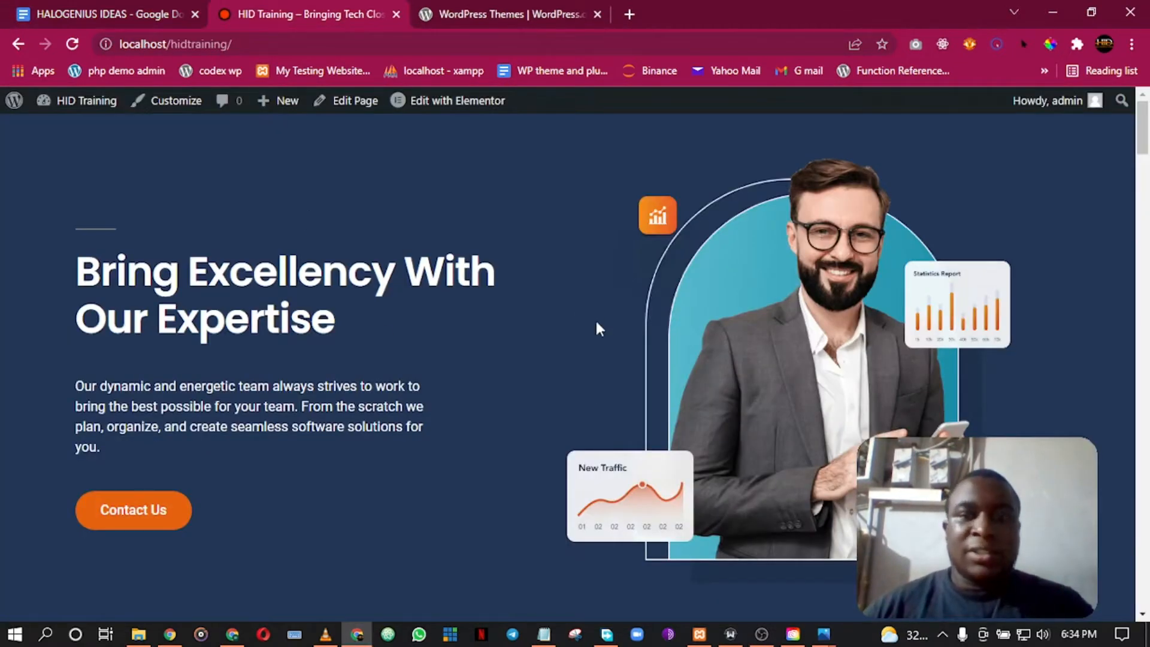
scroll(595, 326, down, 10)
scroll(586, 333, up, 4)
scroll(584, 324, up, 10)
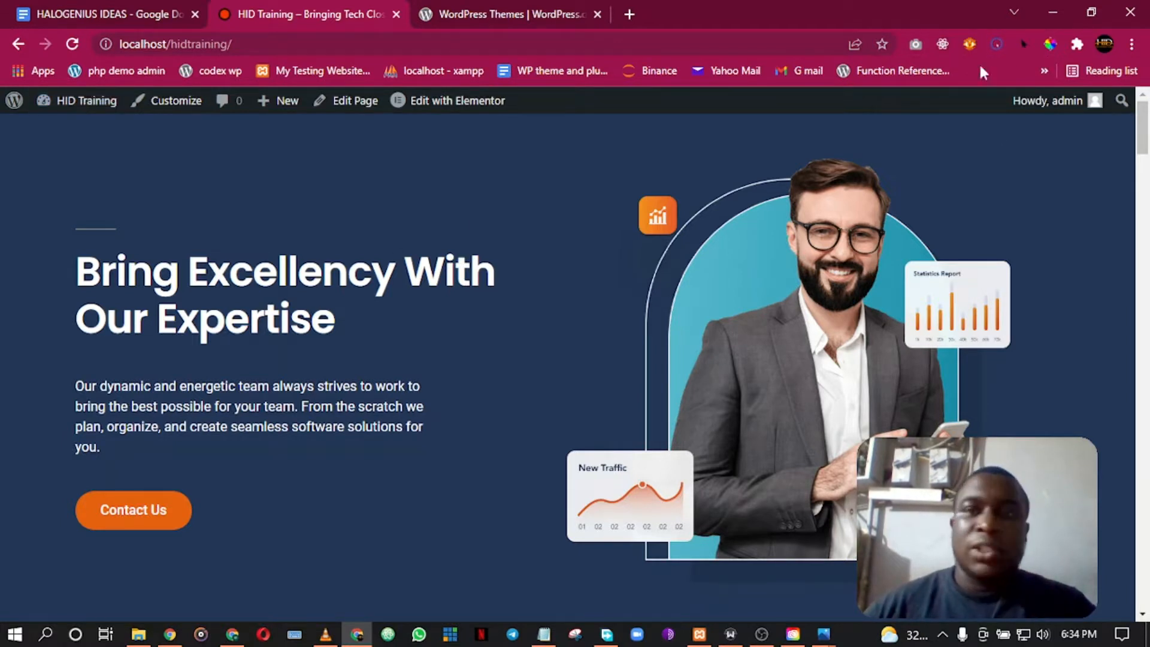
mouse_move(93, 103)
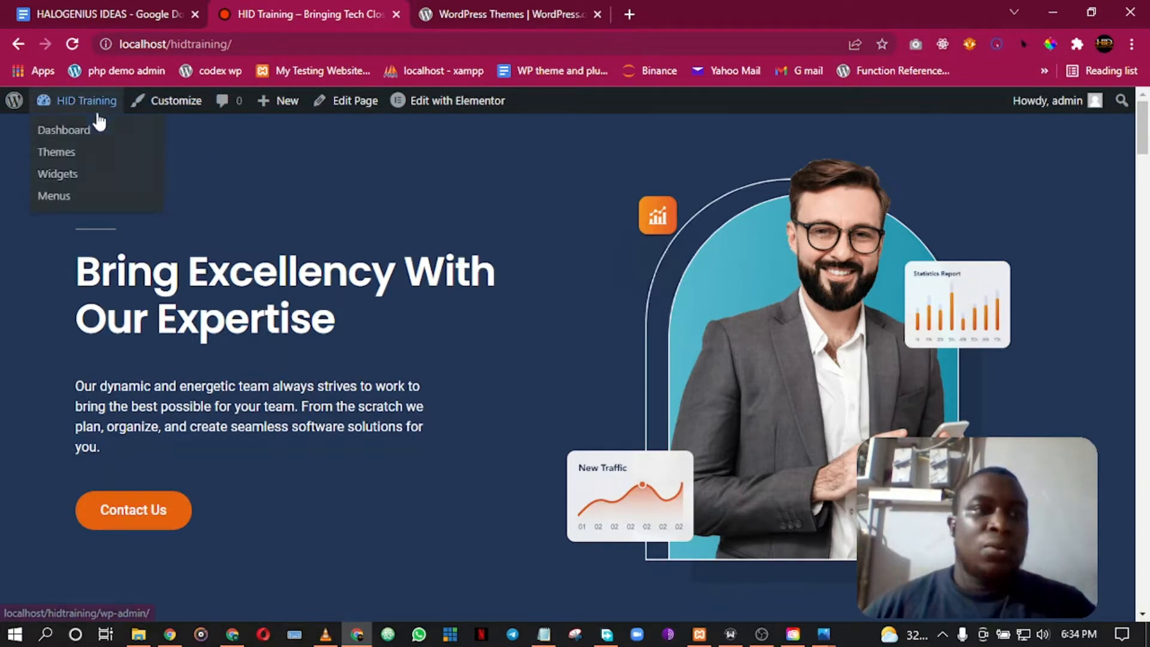
right_click(67, 135)
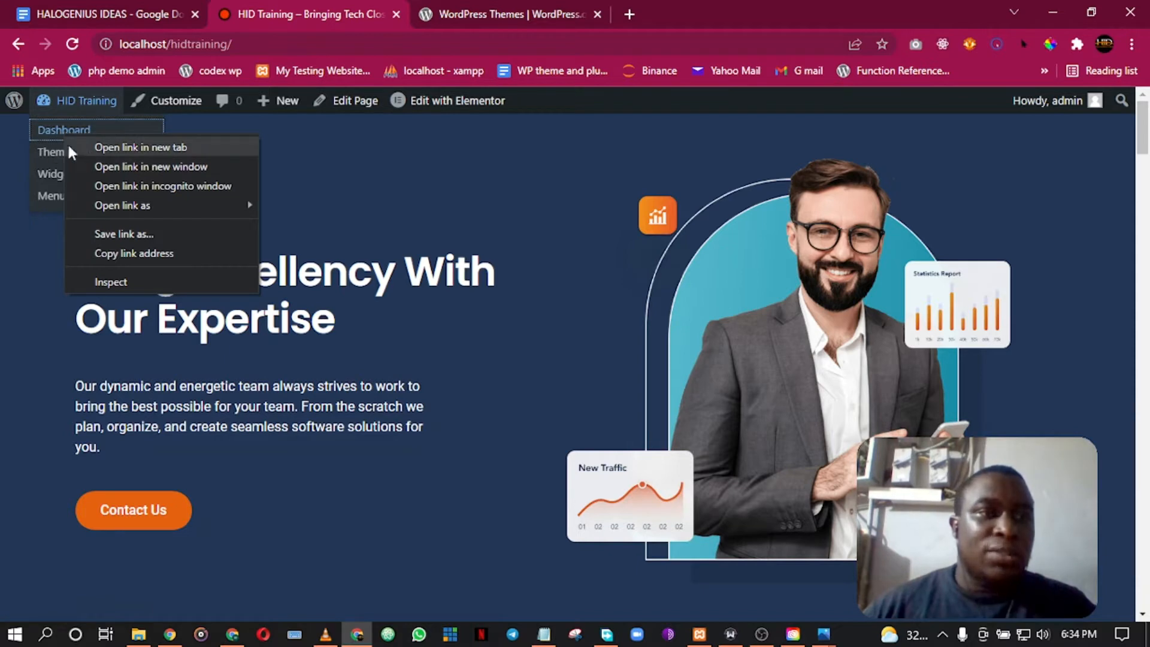
click(99, 147)
click(496, 4)
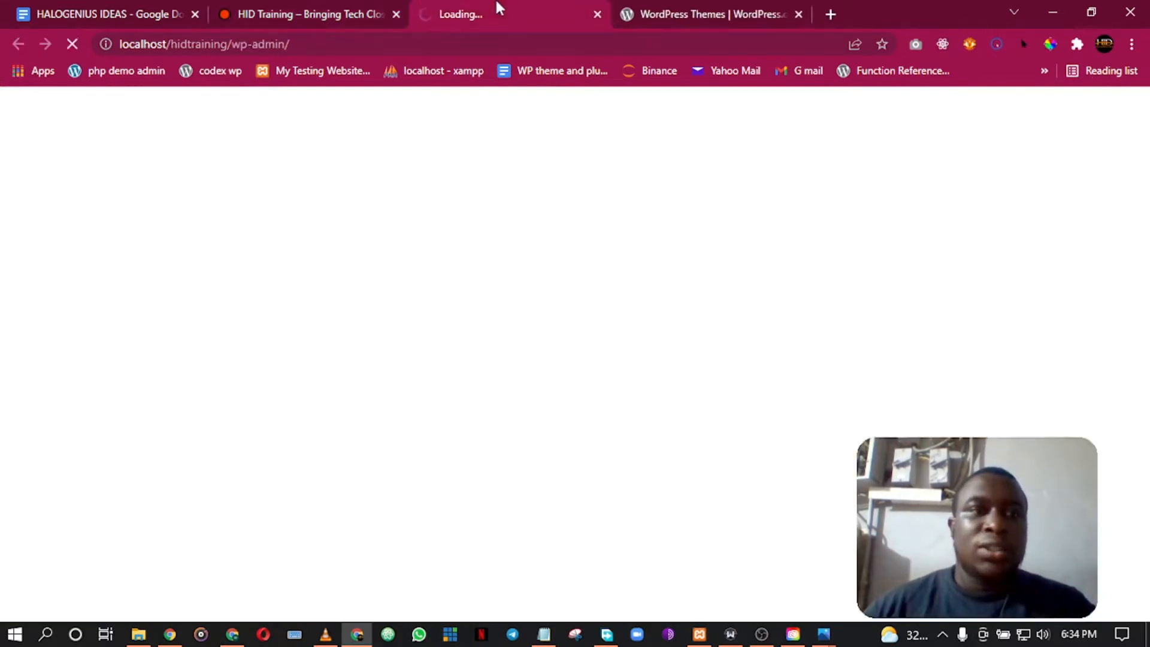
View the home page down to the Why Choose Us section, then return to the admin dashboard
click(263, 7)
scroll(404, 377, down, 3)
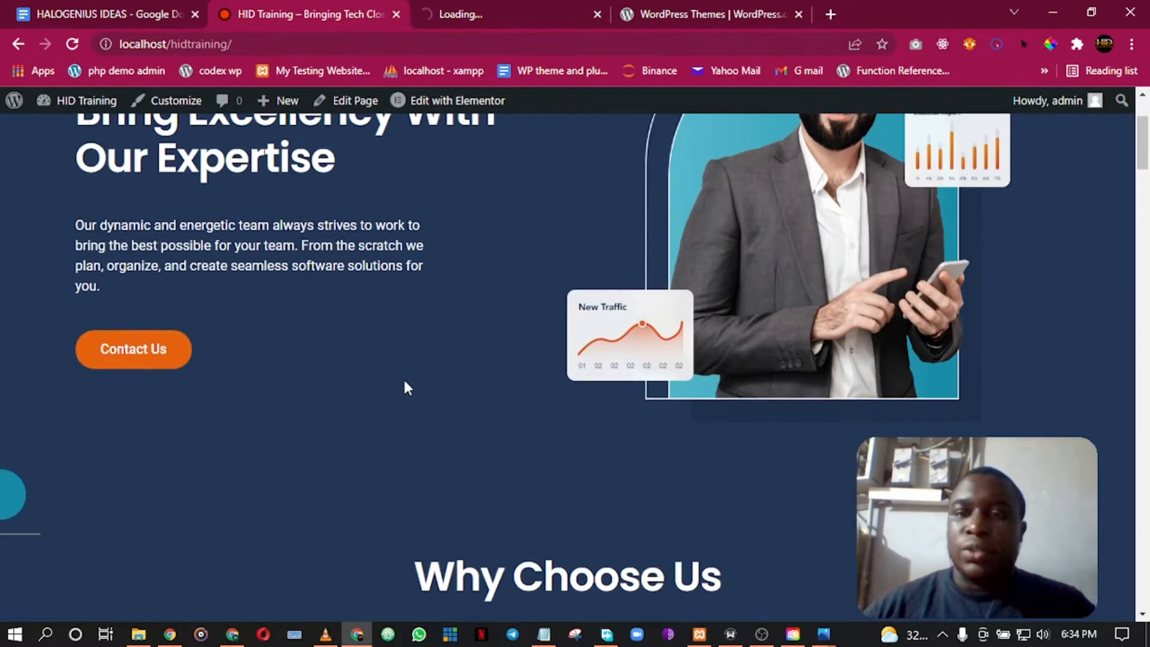
scroll(341, 332, down, 3)
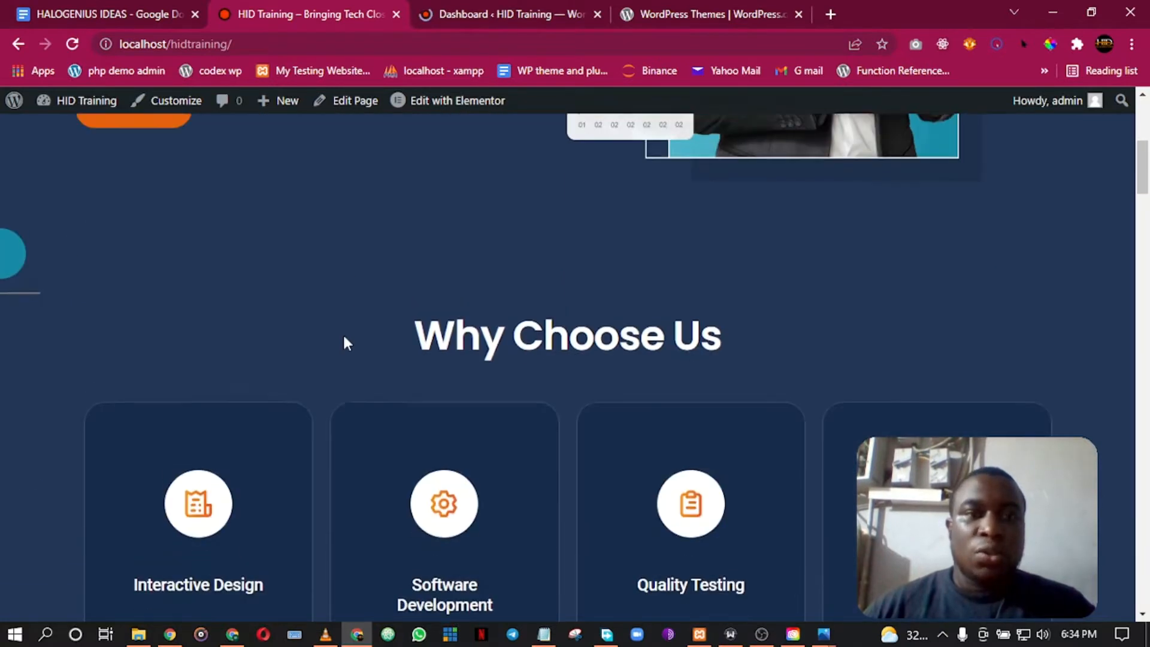
scroll(455, 143, up, 4)
click(487, 13)
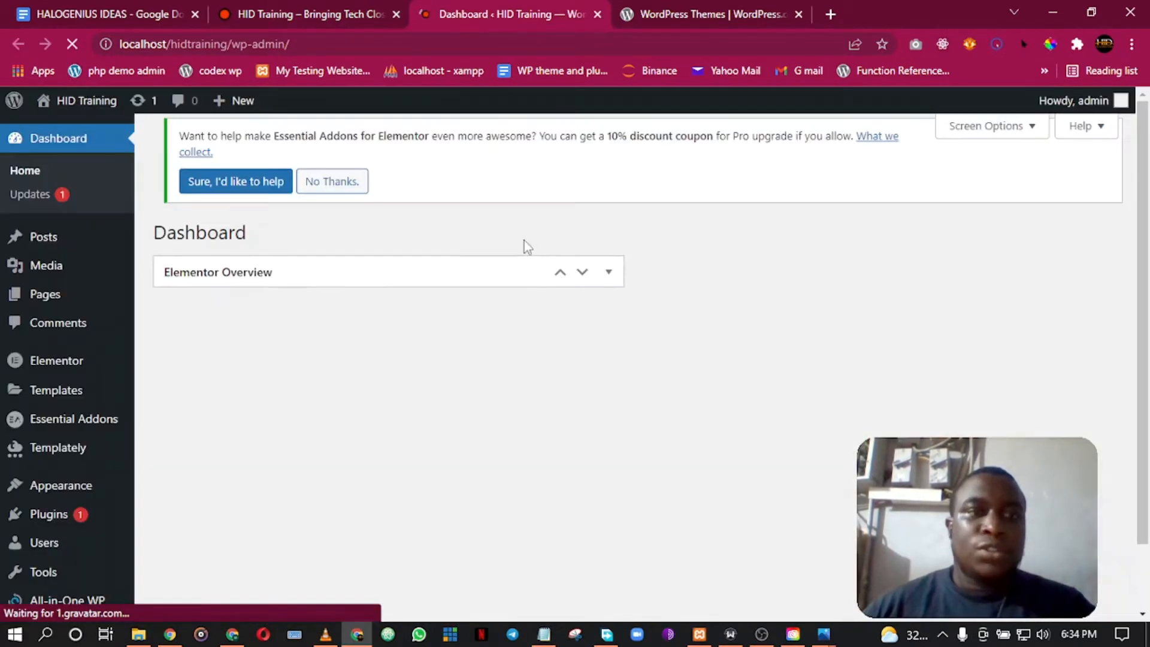
Open the Themes management page in a new browser tab and look over the current theme's details
scroll(314, 324, down, 1)
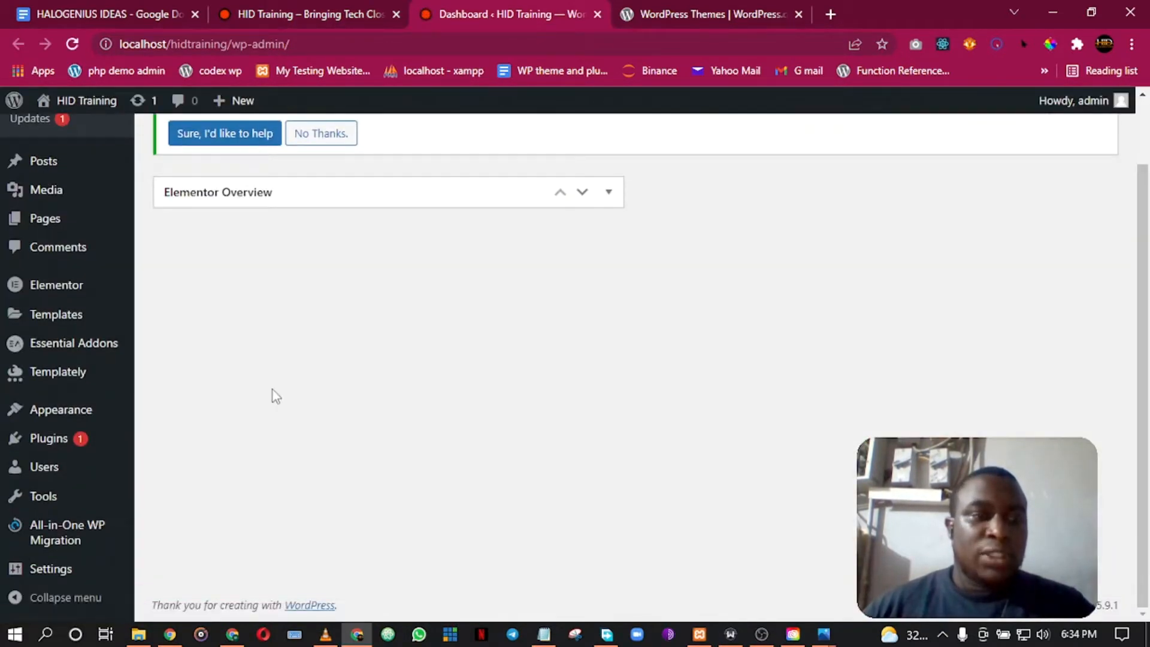
mouse_move(74, 413)
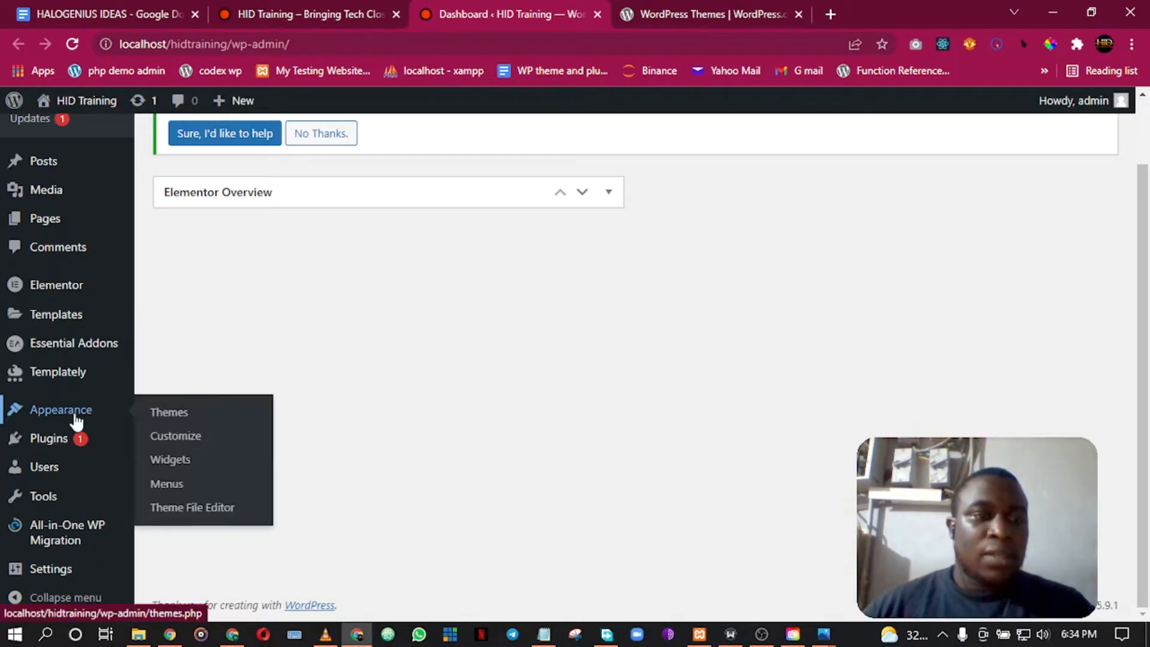
right_click(173, 417)
click(209, 422)
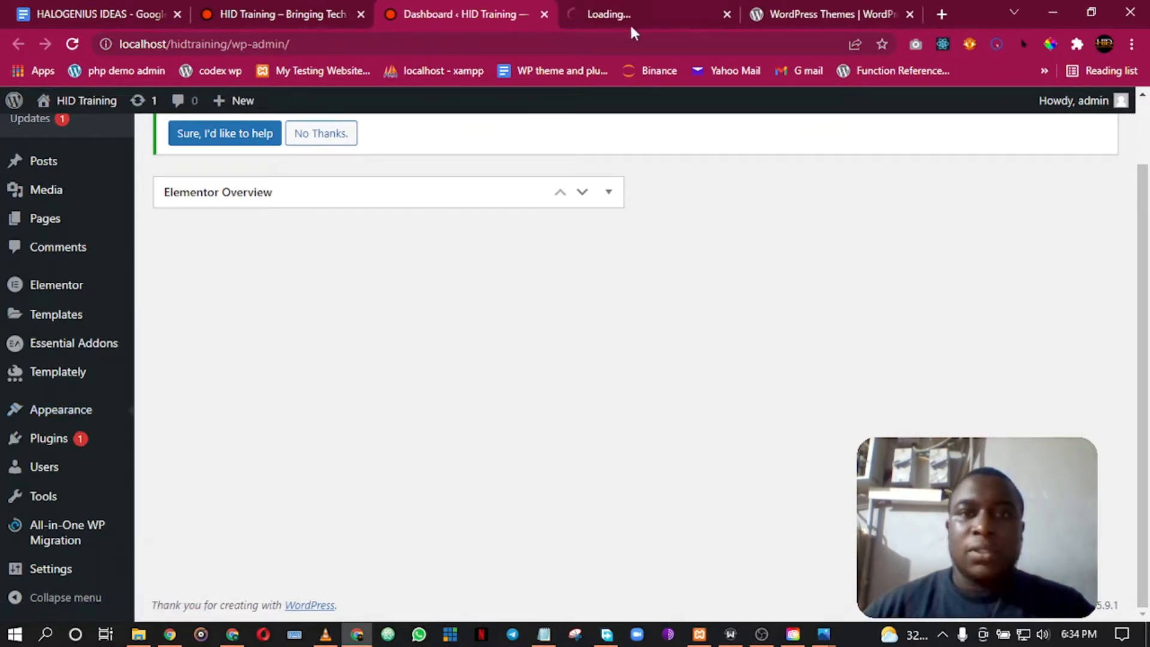
click(634, 16)
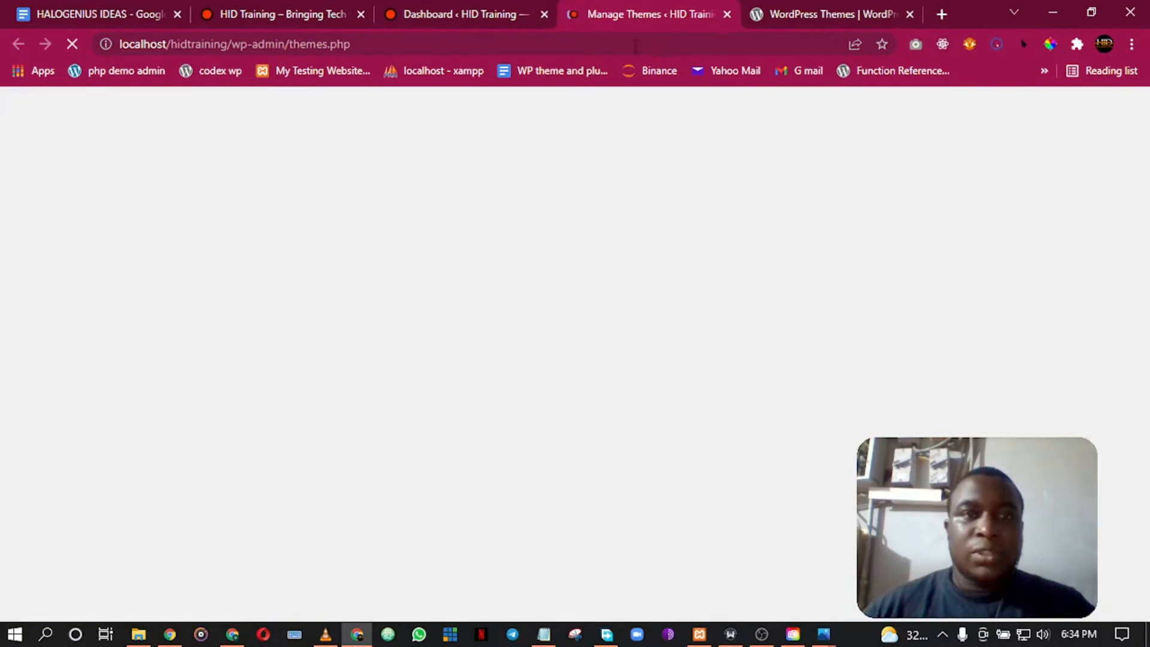
scroll(643, 257, down, 4)
scroll(671, 276, up, 4)
scroll(498, 258, down, 4)
scroll(717, 393, up, 3)
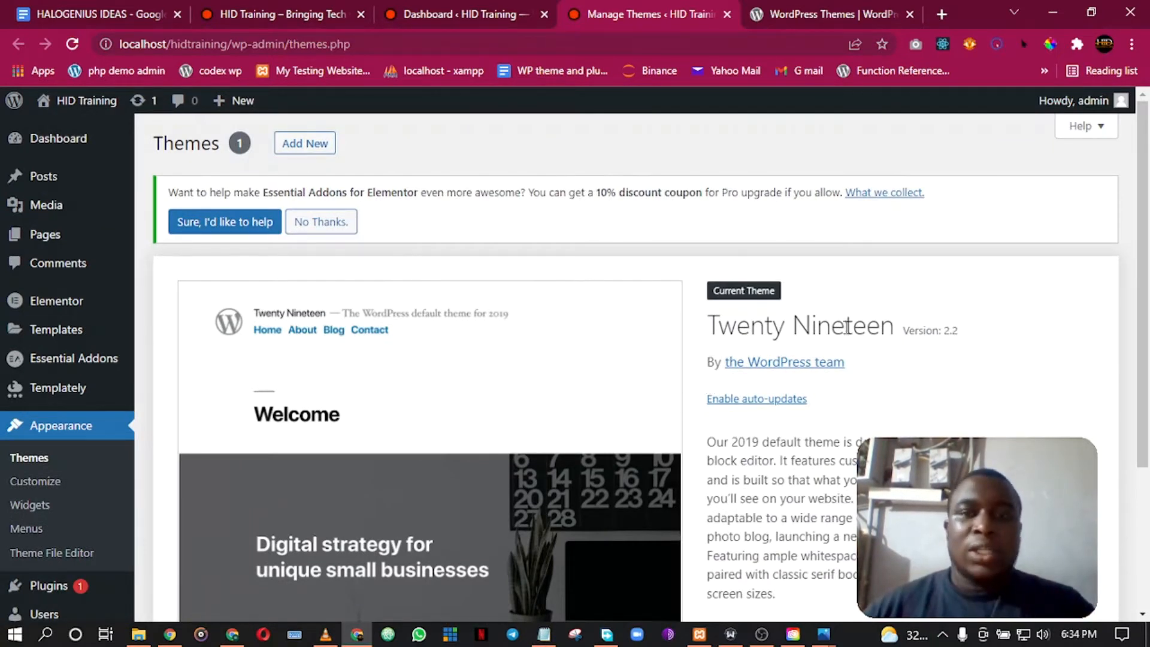
Add a new theme by uploading neve.3.1.6.zip from the Downloads folder and install it
click(314, 144)
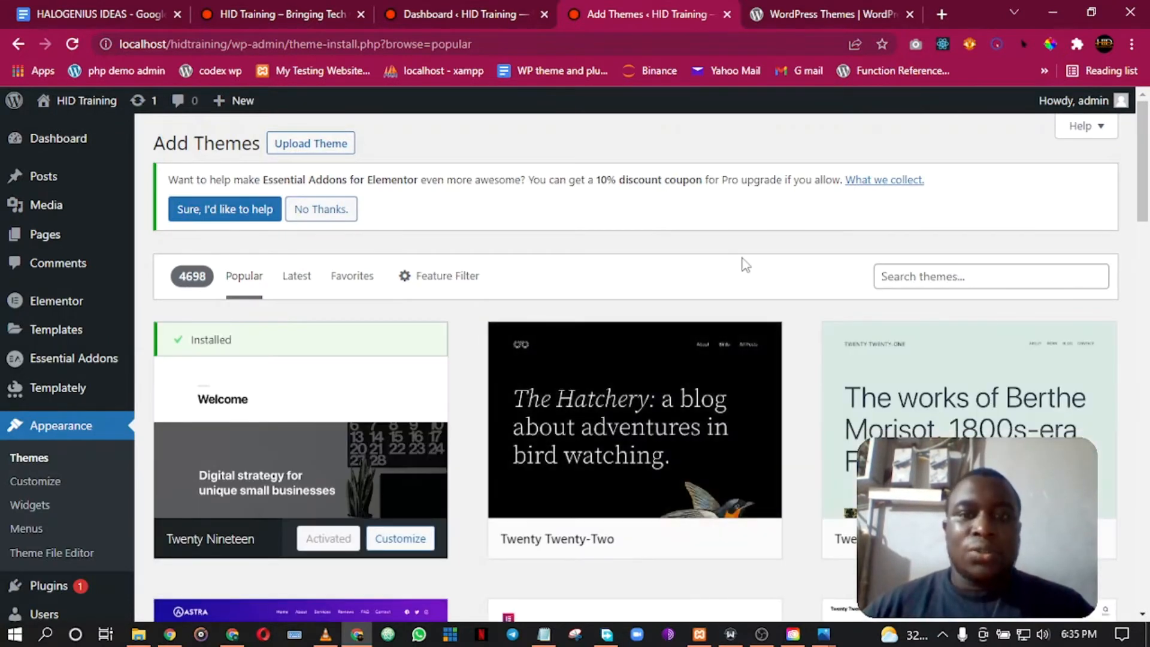
click(294, 143)
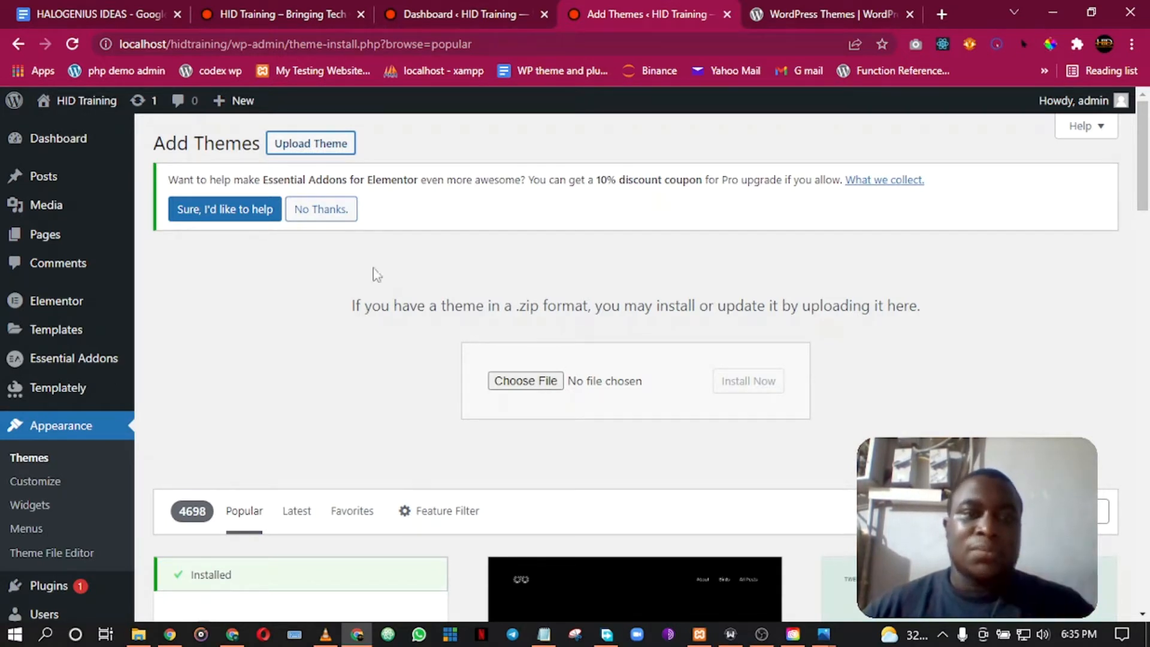
click(507, 382)
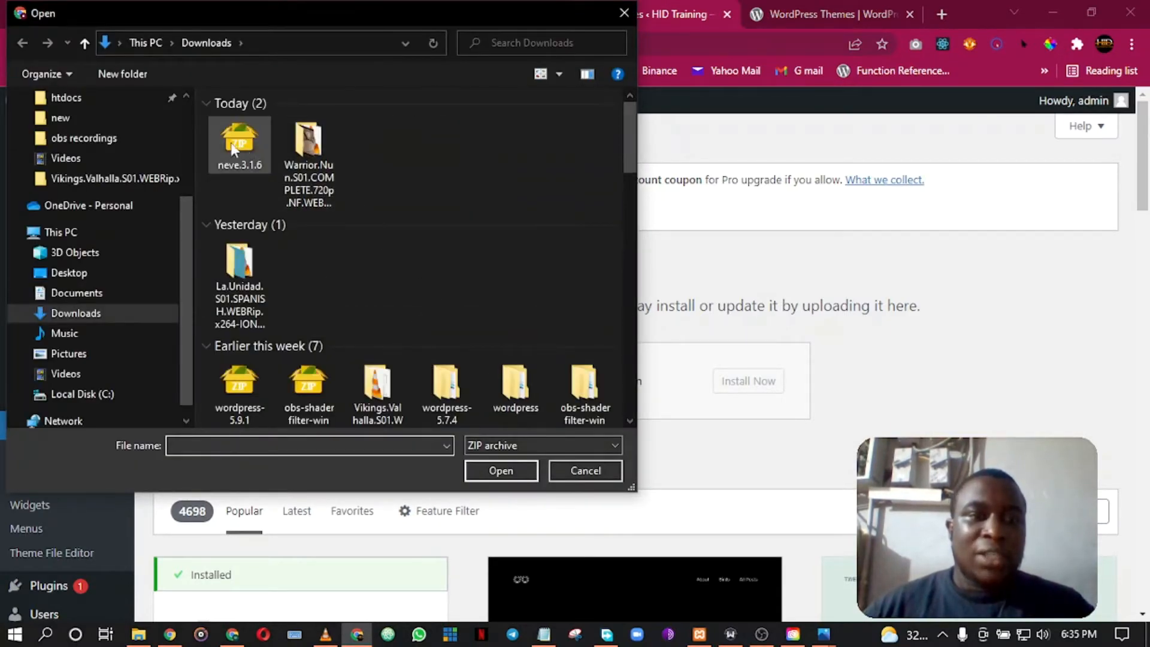
double_click(247, 146)
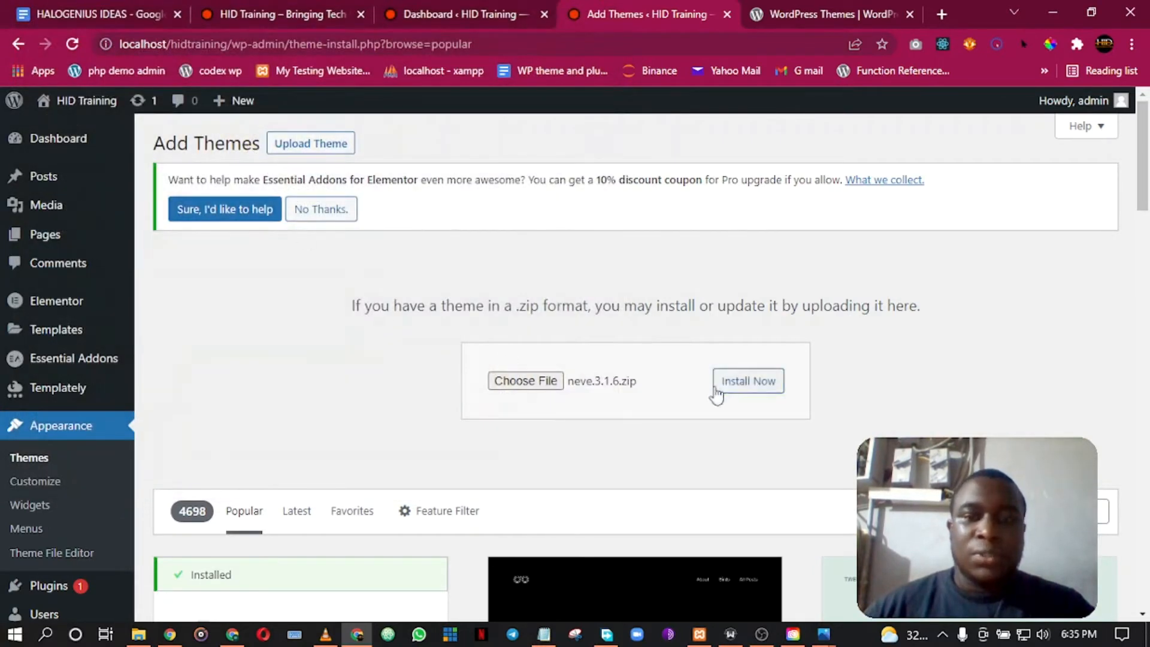
click(729, 390)
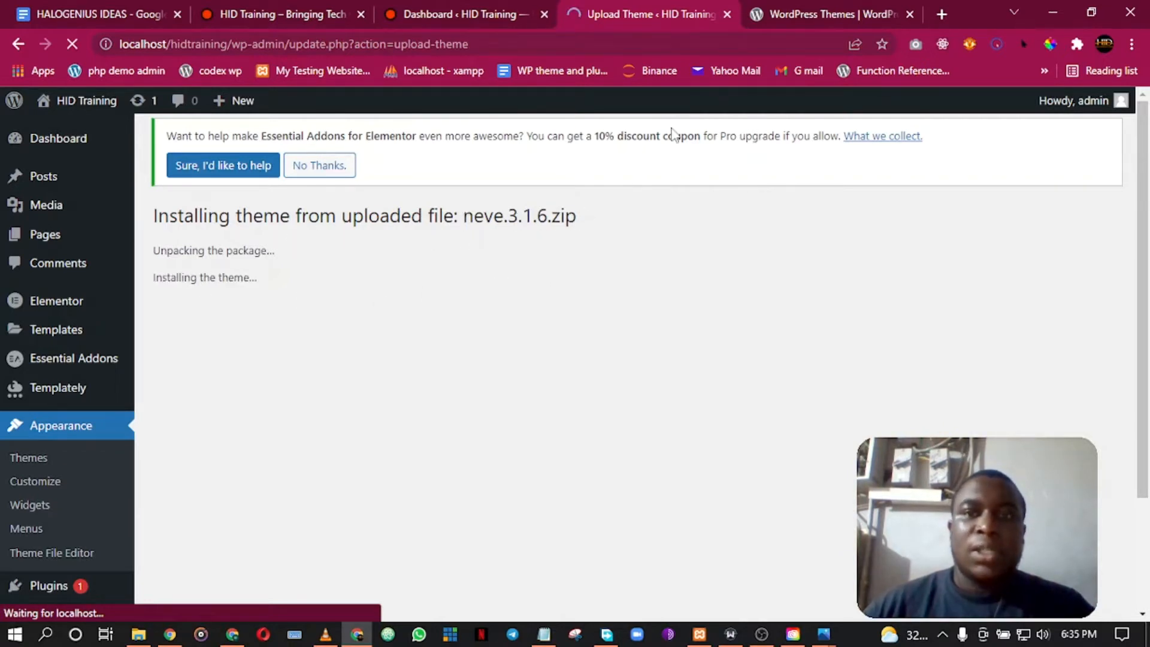
Browse the popular themes in the WordPress.org theme directory, locating Neve and Astra
click(777, 15)
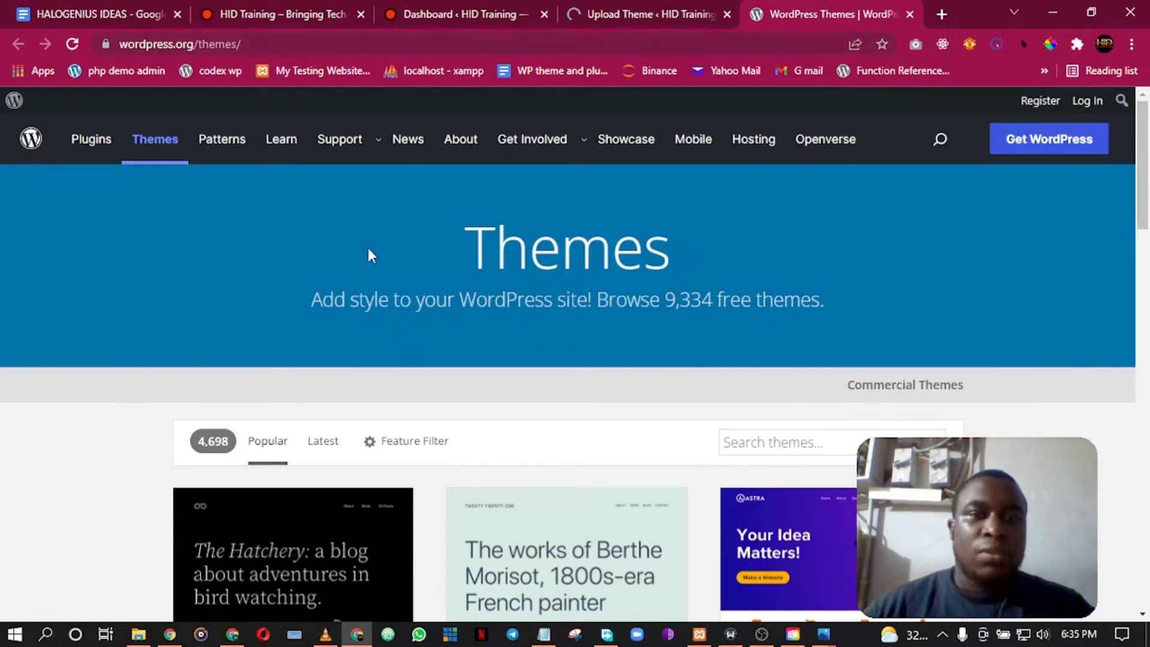
scroll(413, 276, down, 10)
scroll(415, 277, down, 2)
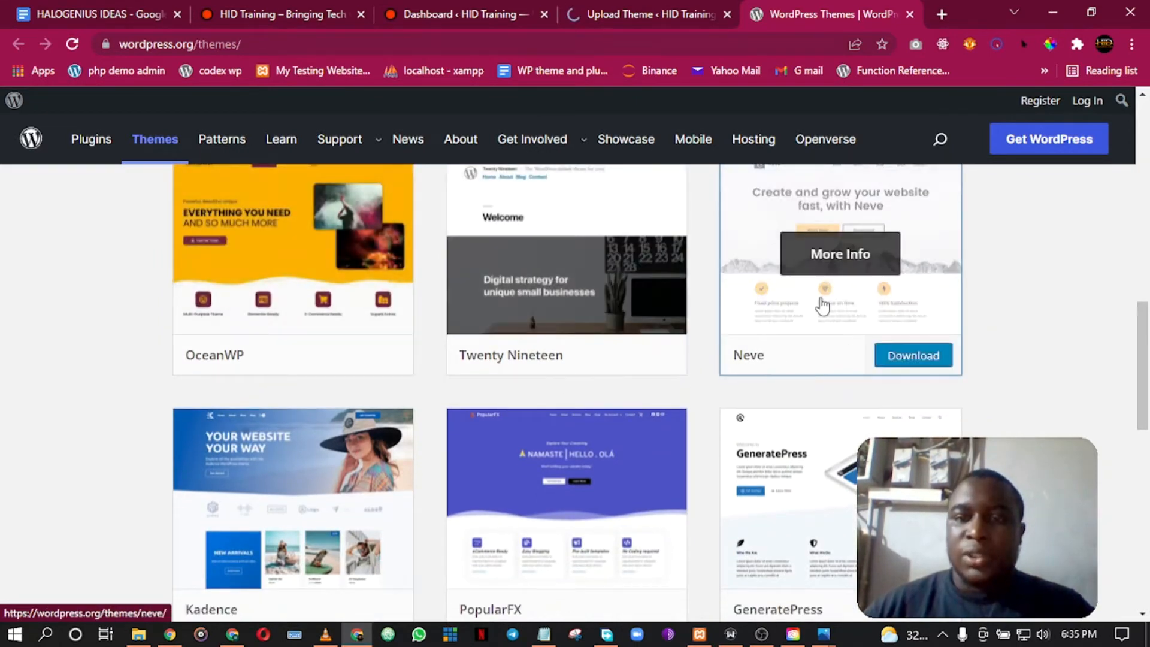
scroll(838, 299, up, 8)
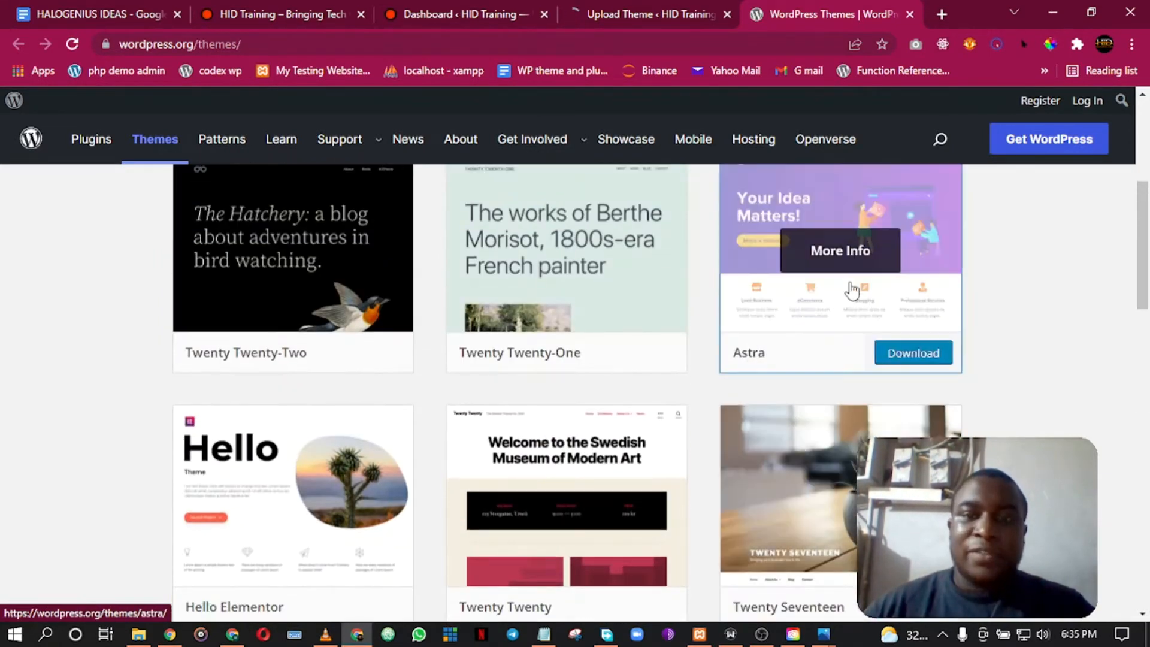
scroll(853, 292, up, 1)
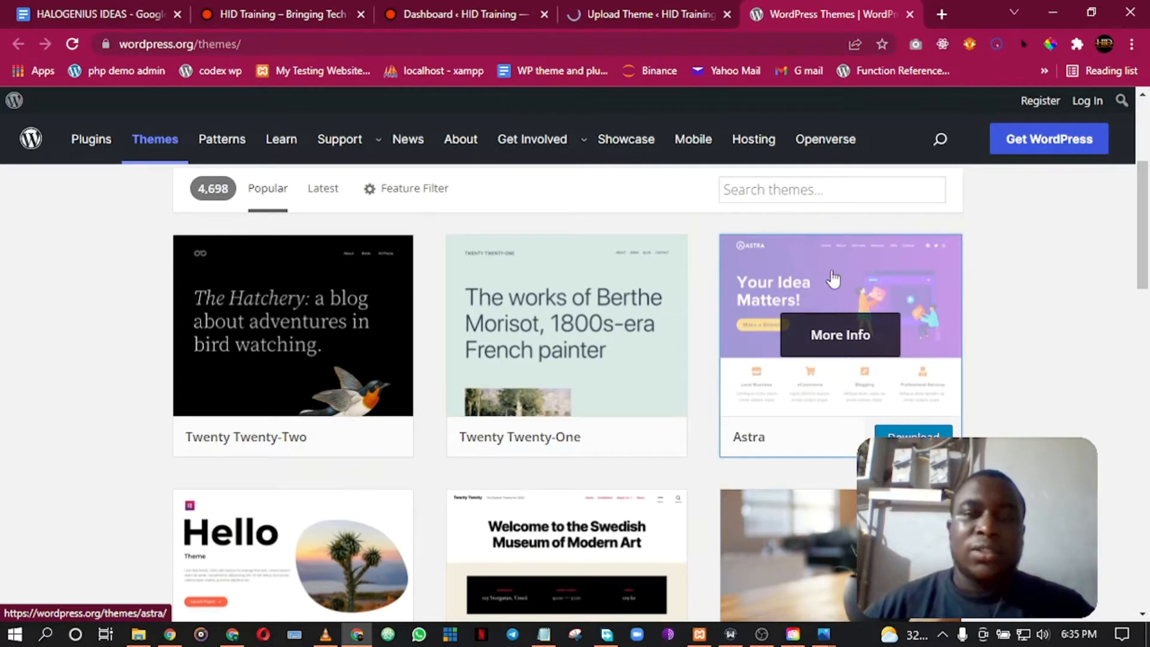
Return to the Neve installation page and go to the list of installed themes
click(649, 13)
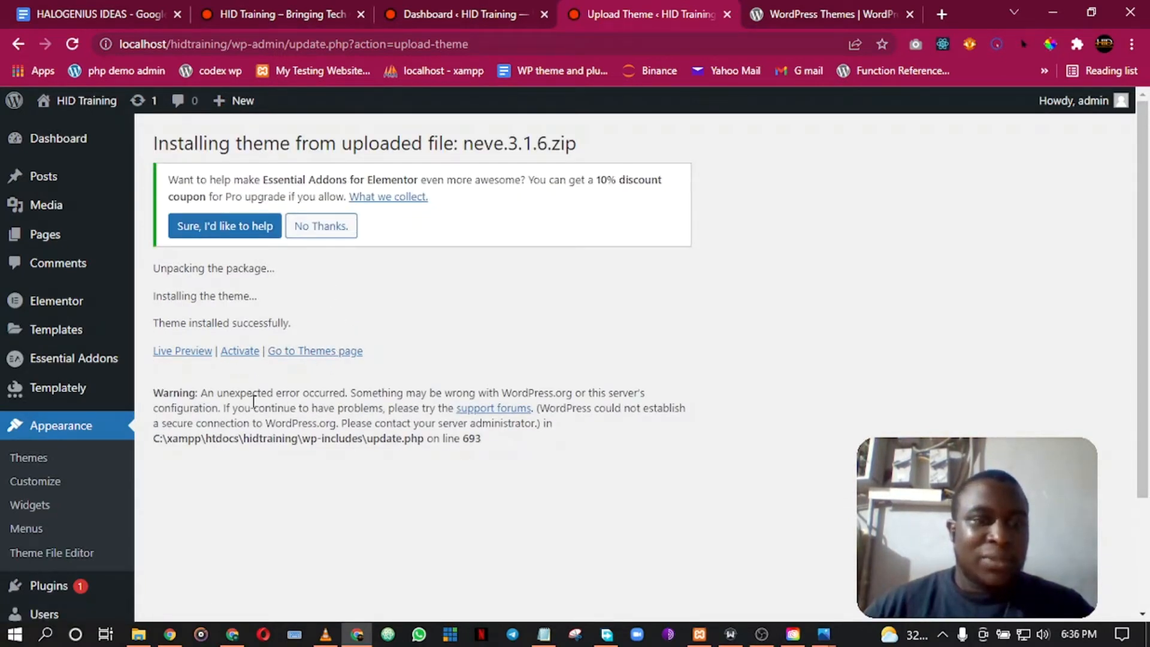
click(303, 357)
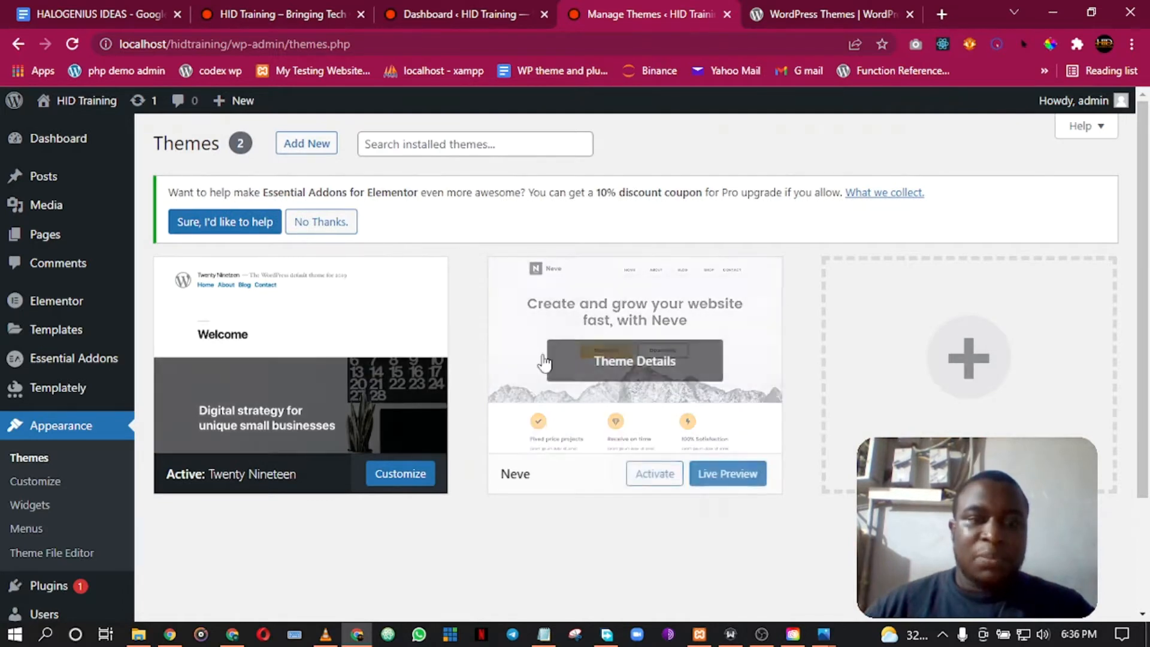
mouse_move(325, 369)
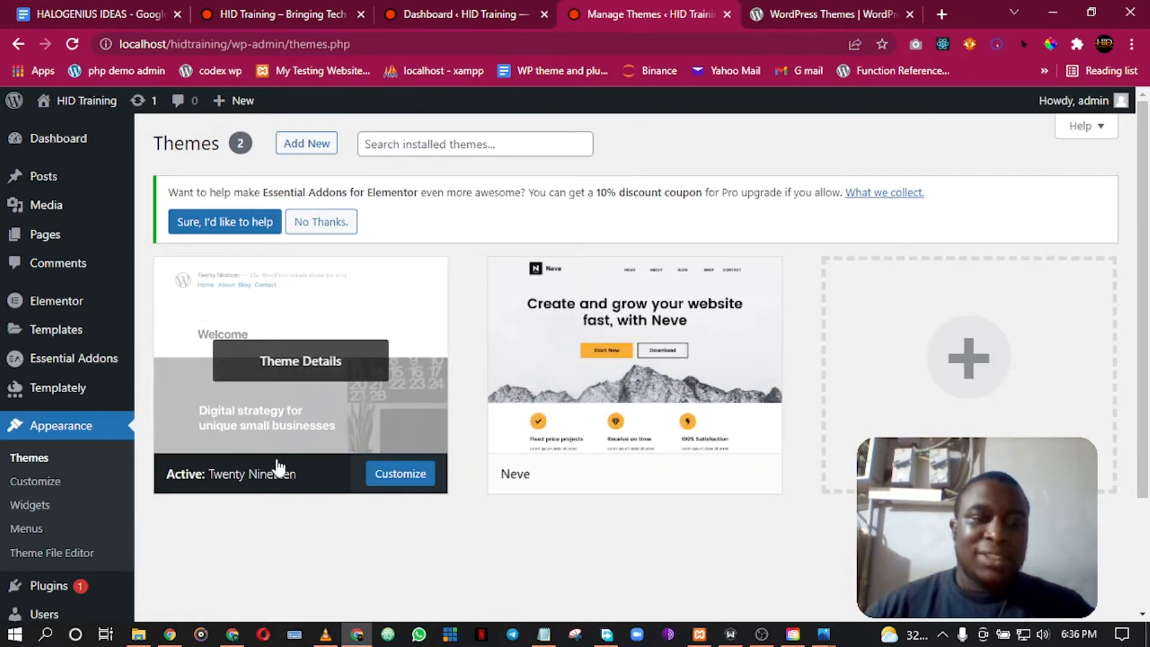
mouse_move(502, 349)
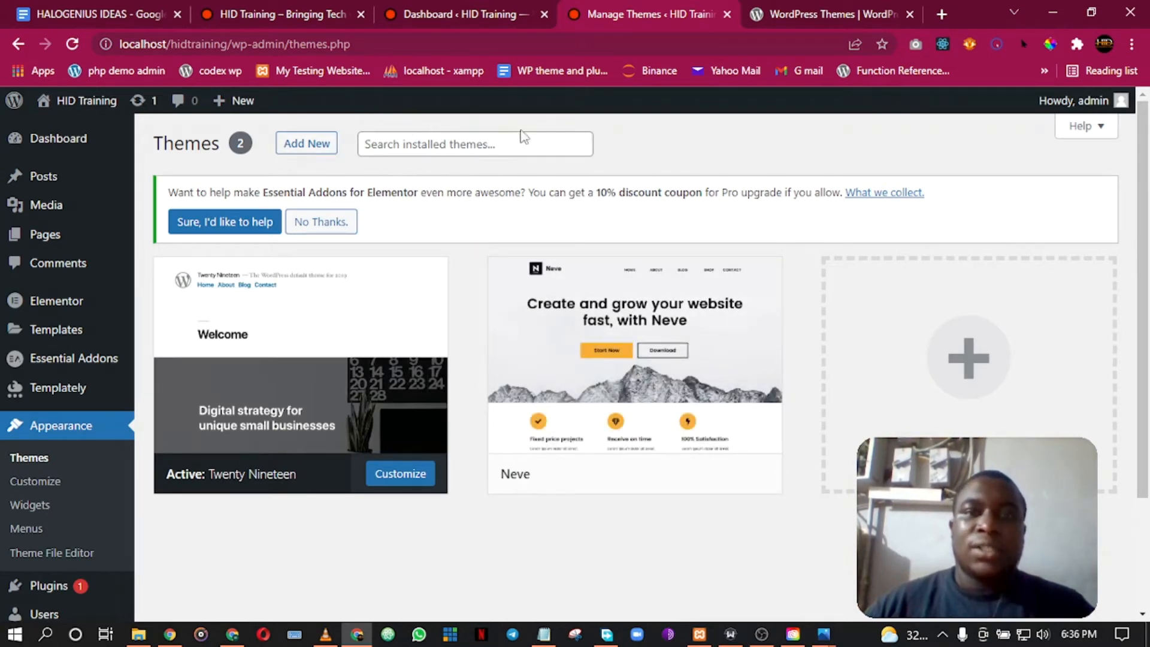
Look through the WordPress.org theme directory down to the Neve theme, then return to the installed themes page
click(802, 10)
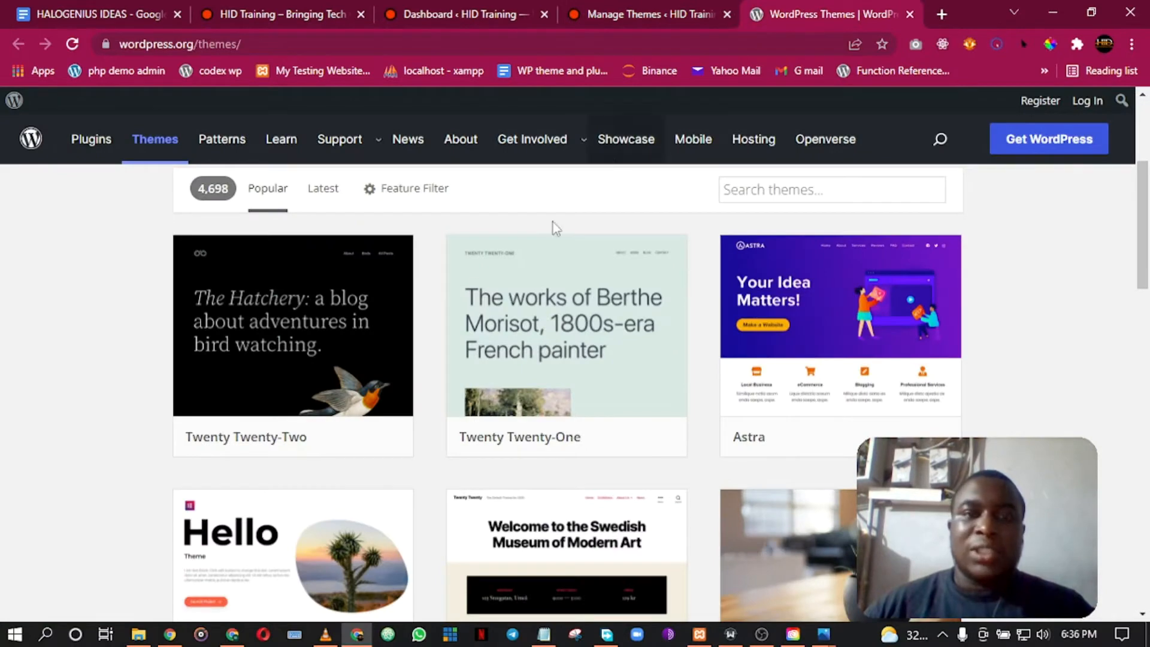
scroll(513, 336, down, 2)
scroll(367, 330, down, 5)
scroll(367, 330, down, 3)
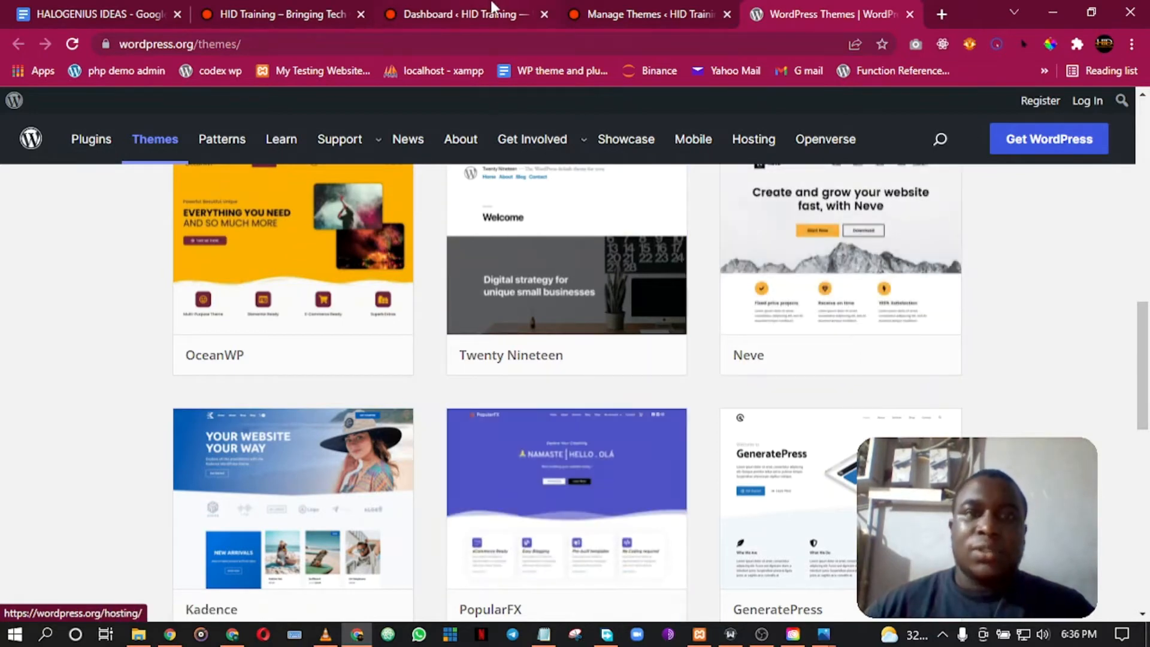
click(495, 8)
click(587, 8)
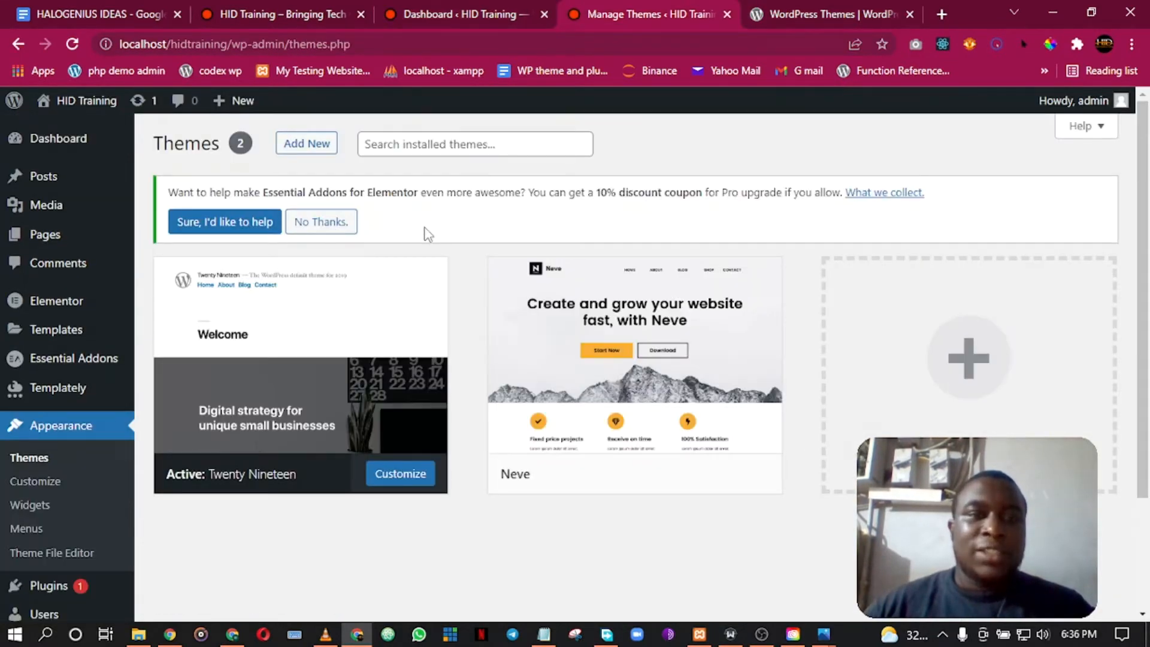
Find the Astra theme among the popular themes available to add and install it directly
click(308, 146)
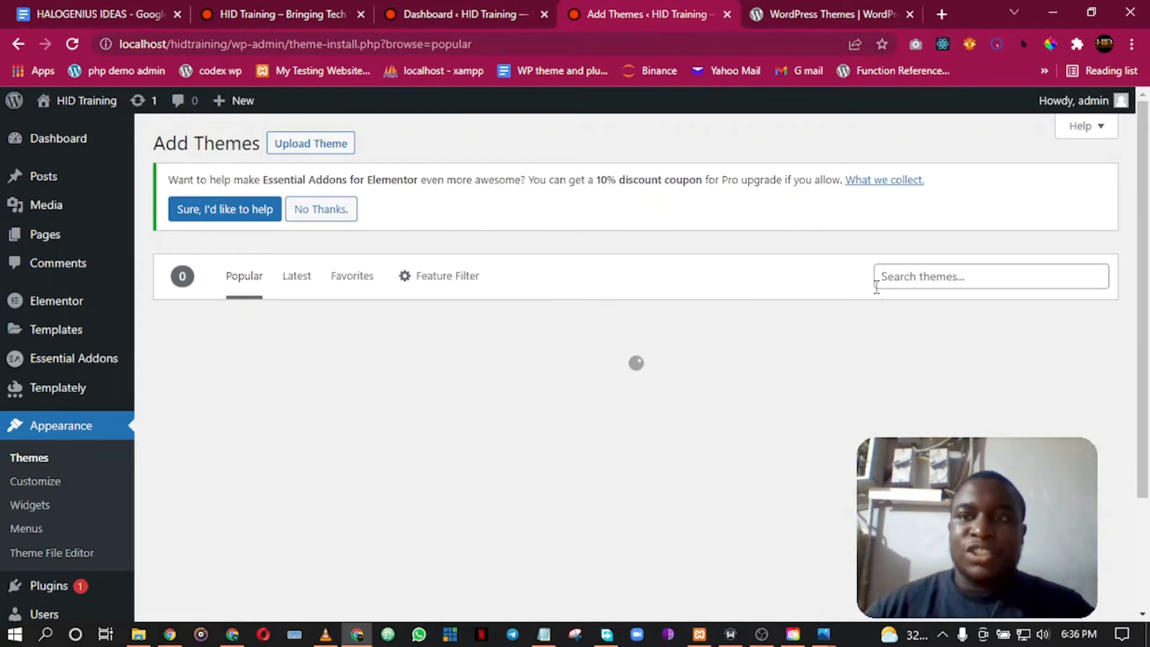
scroll(876, 286, down, 3)
scroll(595, 321, down, 3)
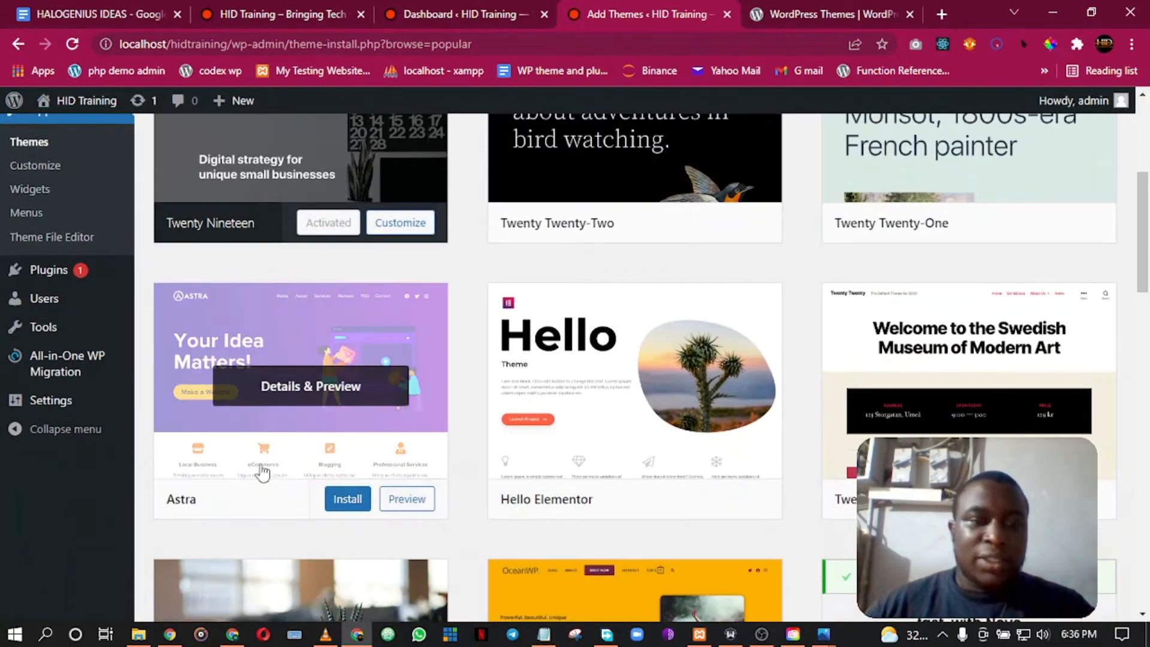
click(351, 503)
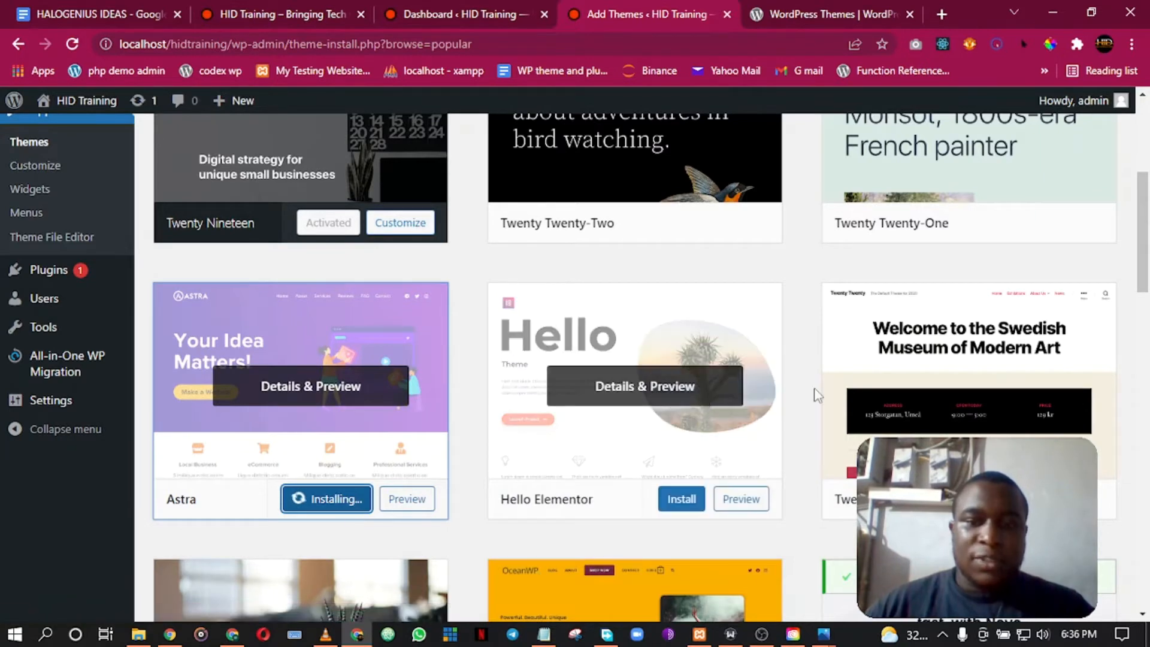
Browse the other popular themes below Astra on the Add Themes page, down to Inspiro
scroll(958, 419, down, 2)
scroll(619, 444, down, 3)
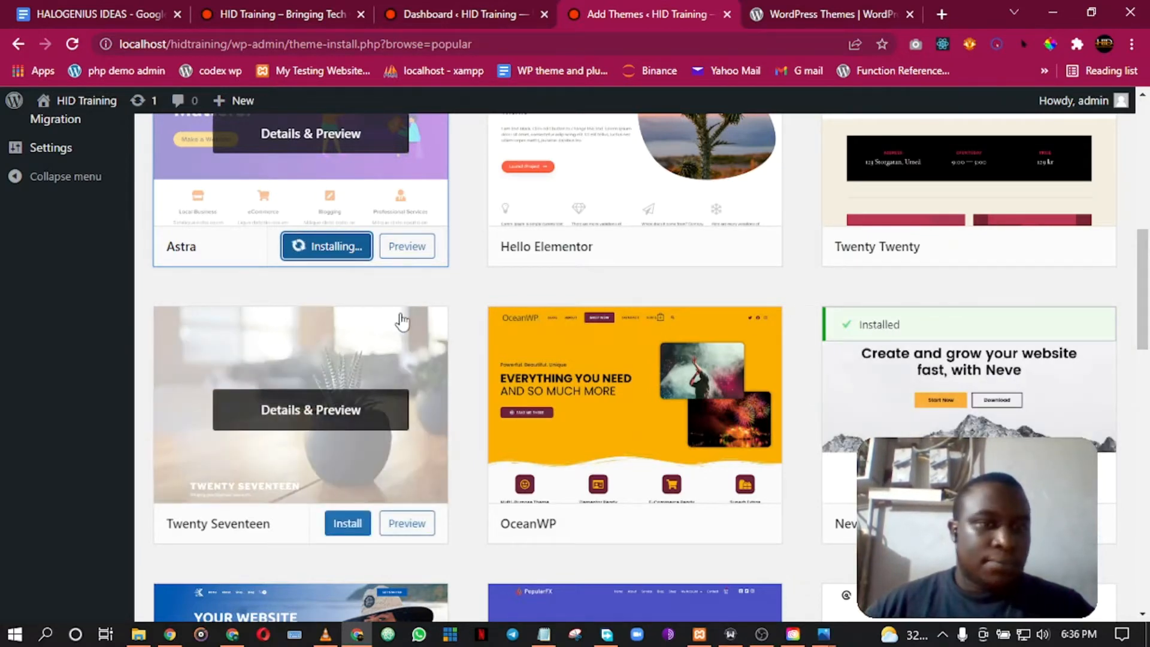
scroll(608, 375, down, 1)
scroll(369, 269, up, 1)
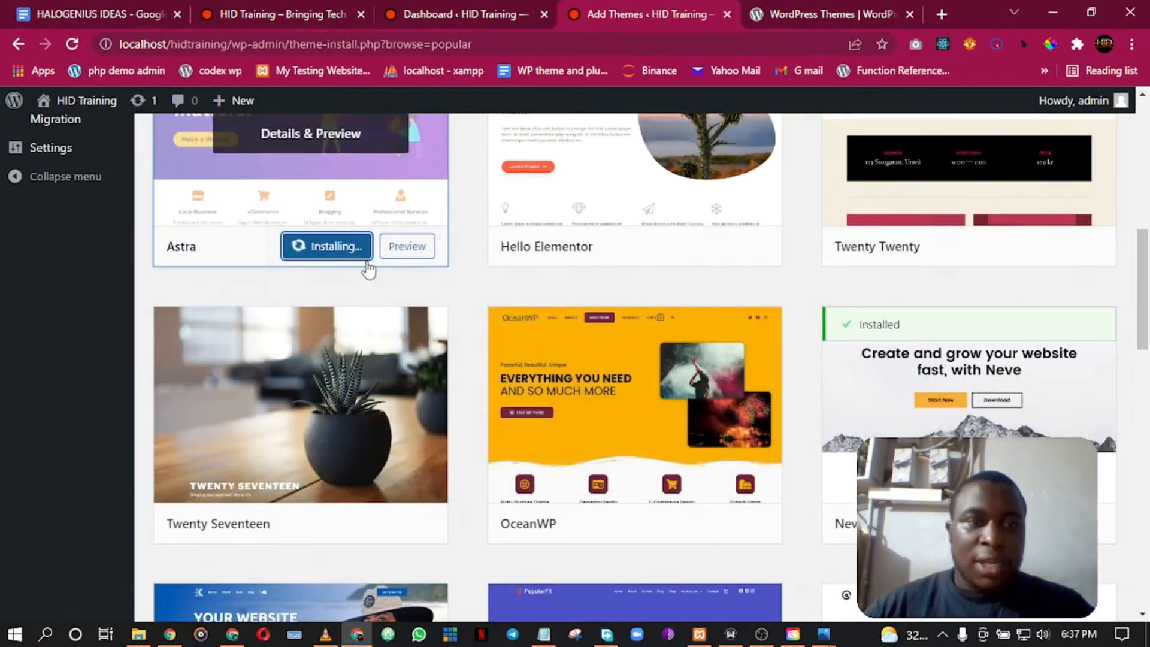
scroll(653, 389, down, 7)
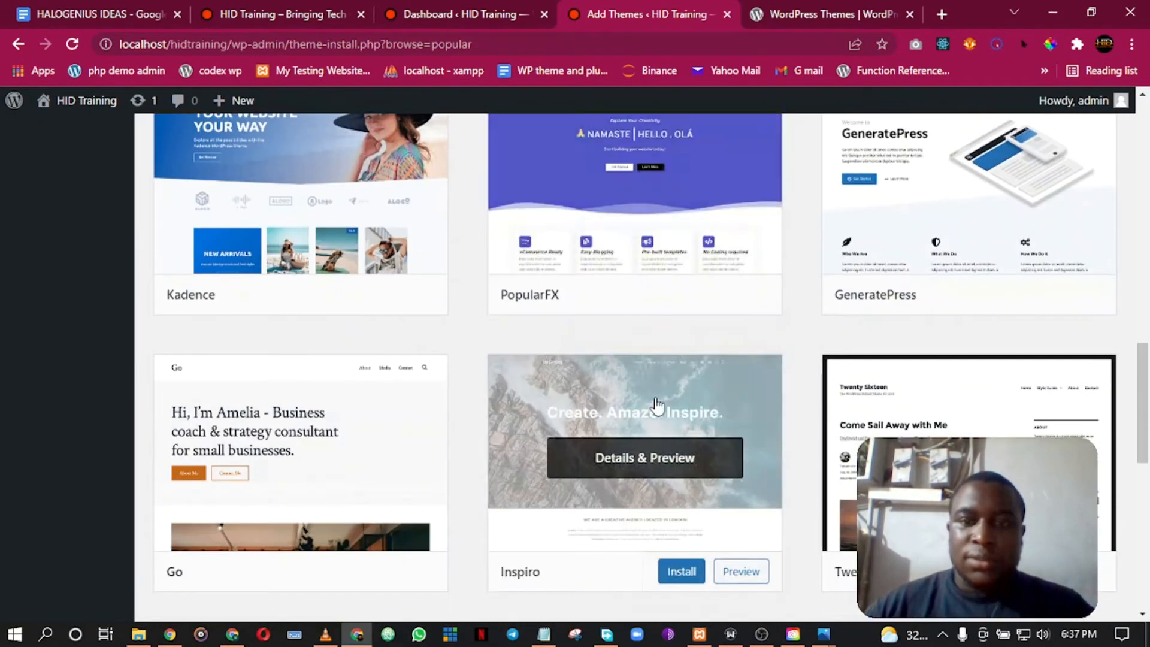
Browse the popular themes beyond Inspiro, from Hestia and Storefront down to Sydney
scroll(657, 405, down, 6)
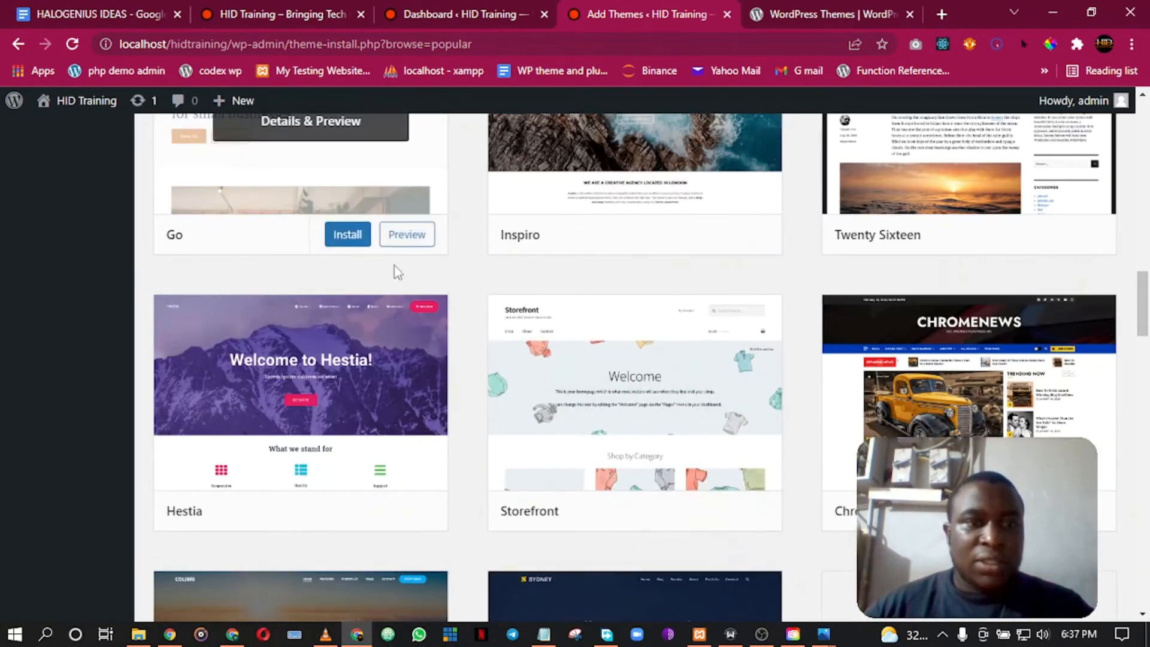
scroll(335, 311, down, 2)
scroll(800, 349, down, 1)
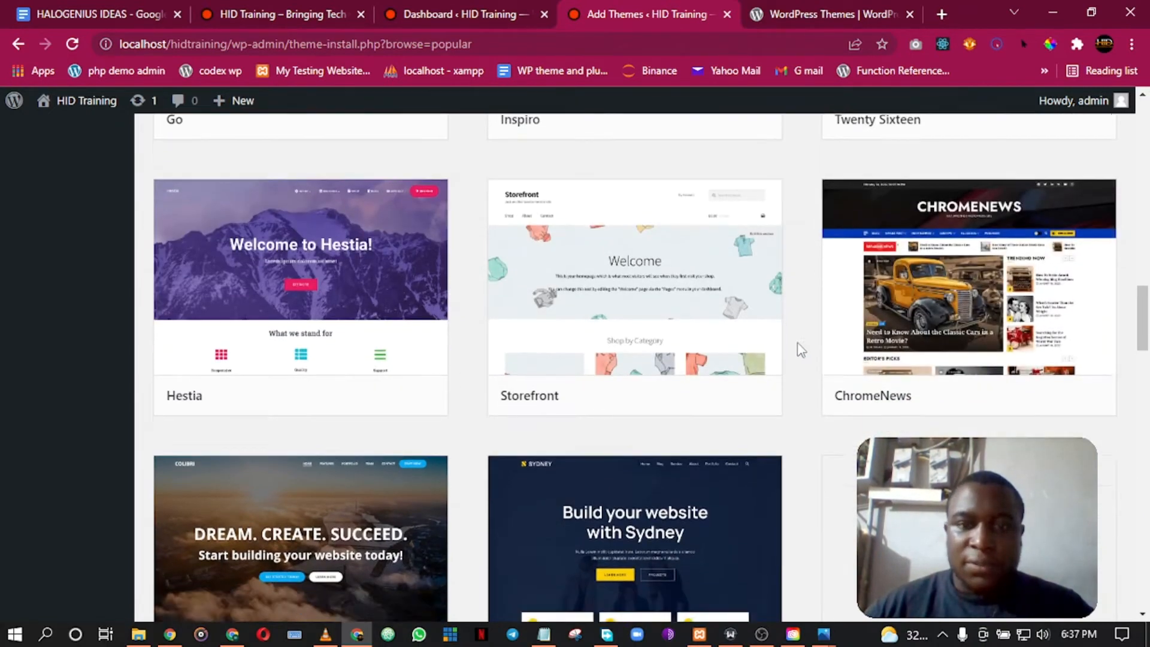
scroll(801, 349, down, 4)
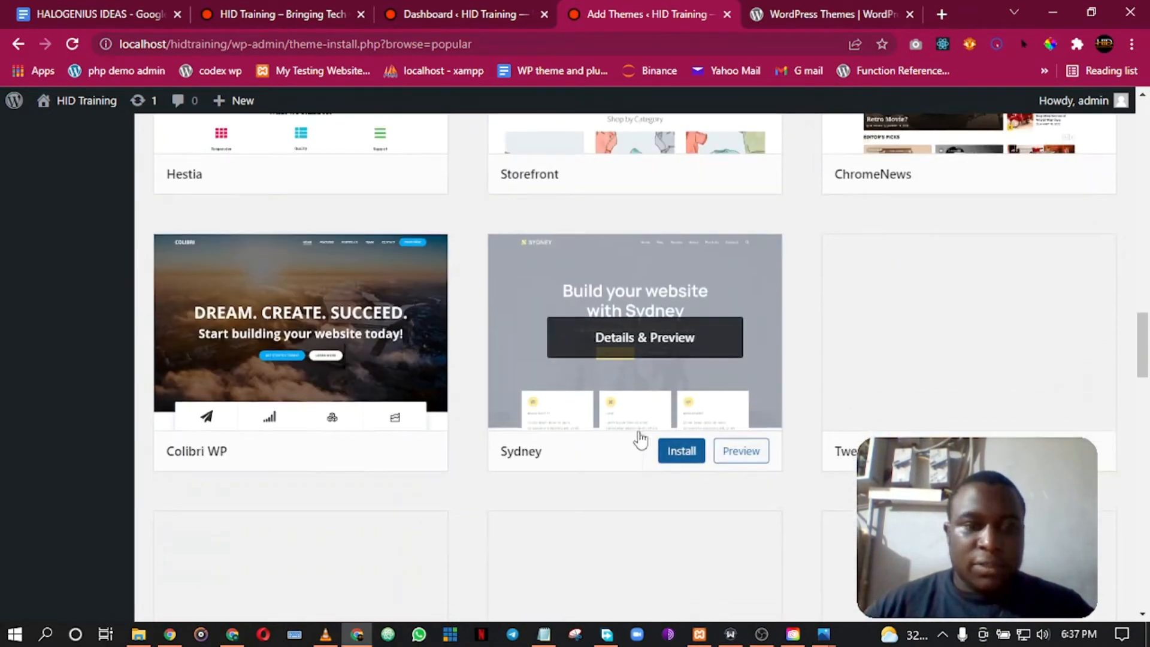
scroll(503, 313, up, 3)
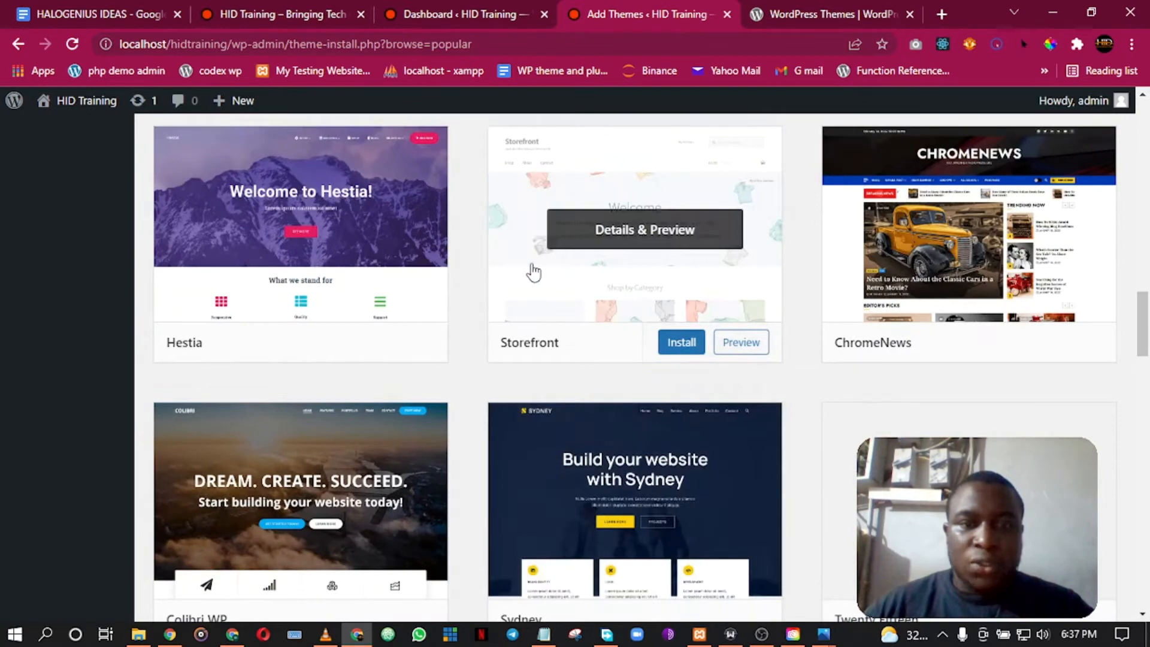
Return to the Astra theme on the Add Themes page and monitor its installation progress
scroll(533, 273, up, 17)
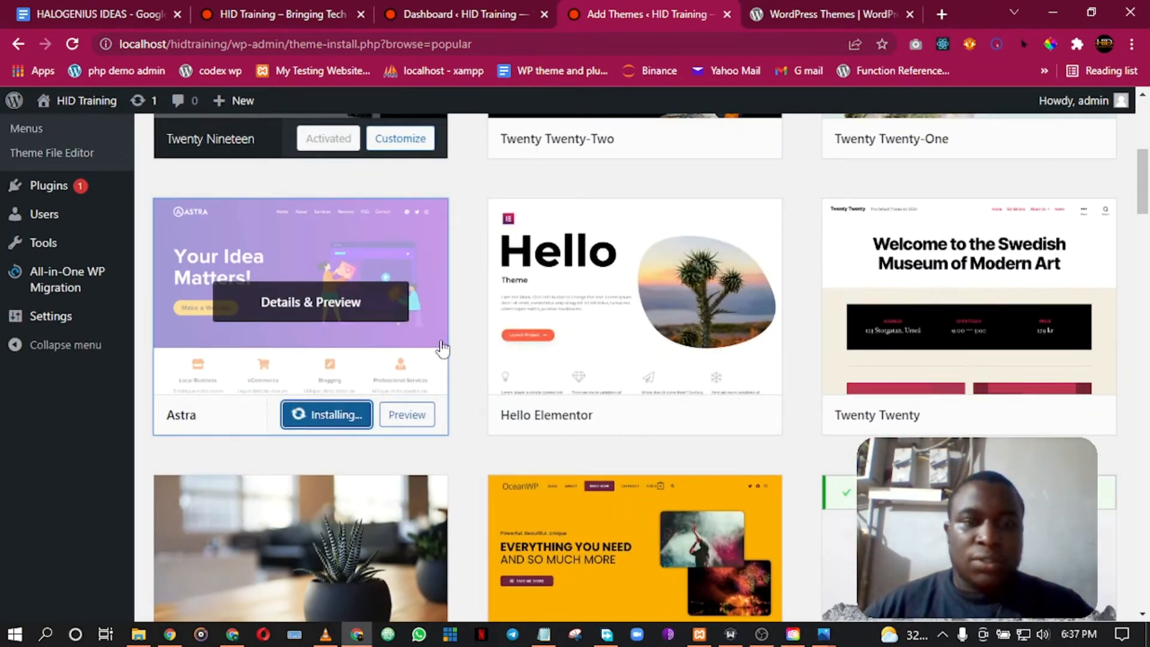
scroll(466, 283, up, 1)
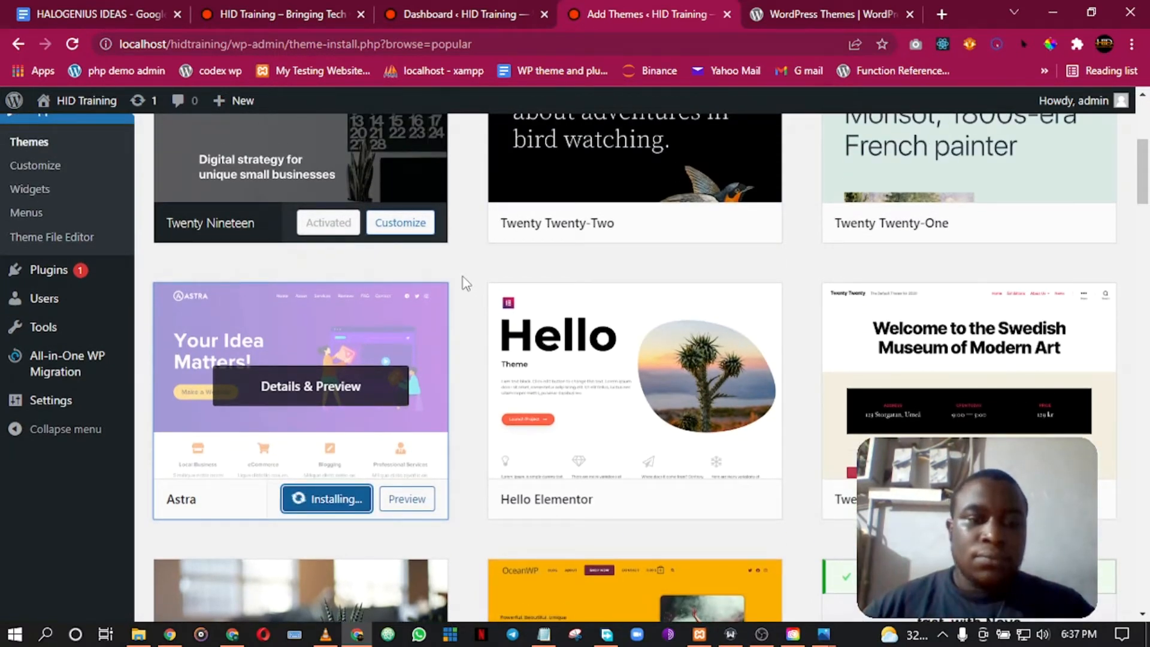
scroll(466, 284, up, 5)
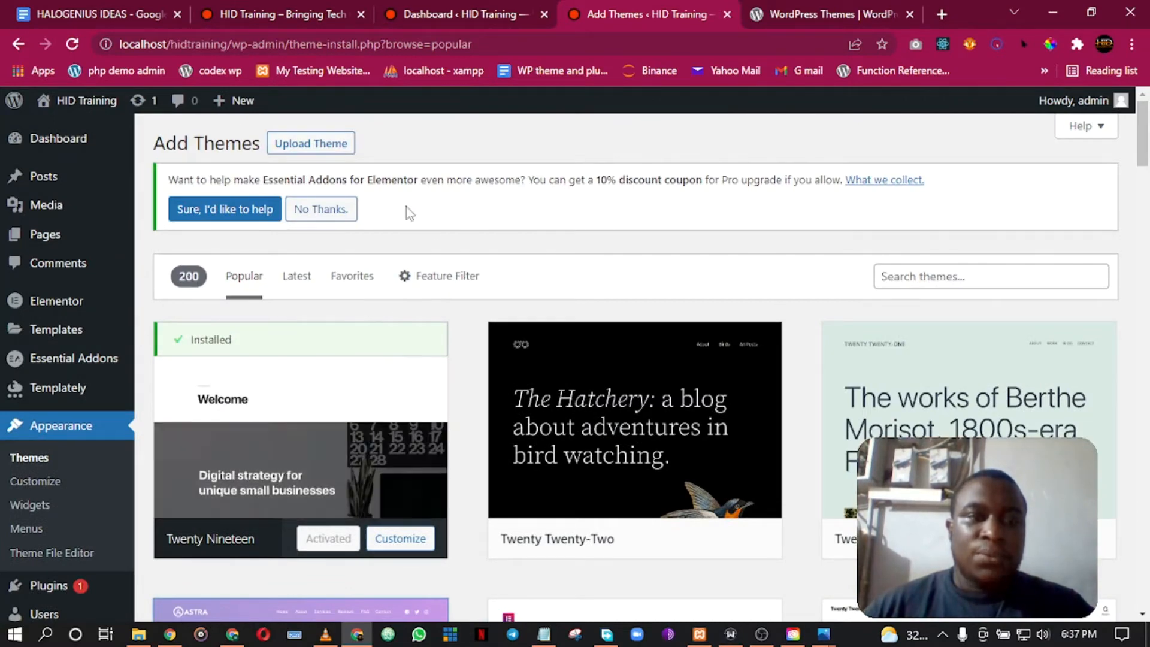
scroll(446, 255, down, 8)
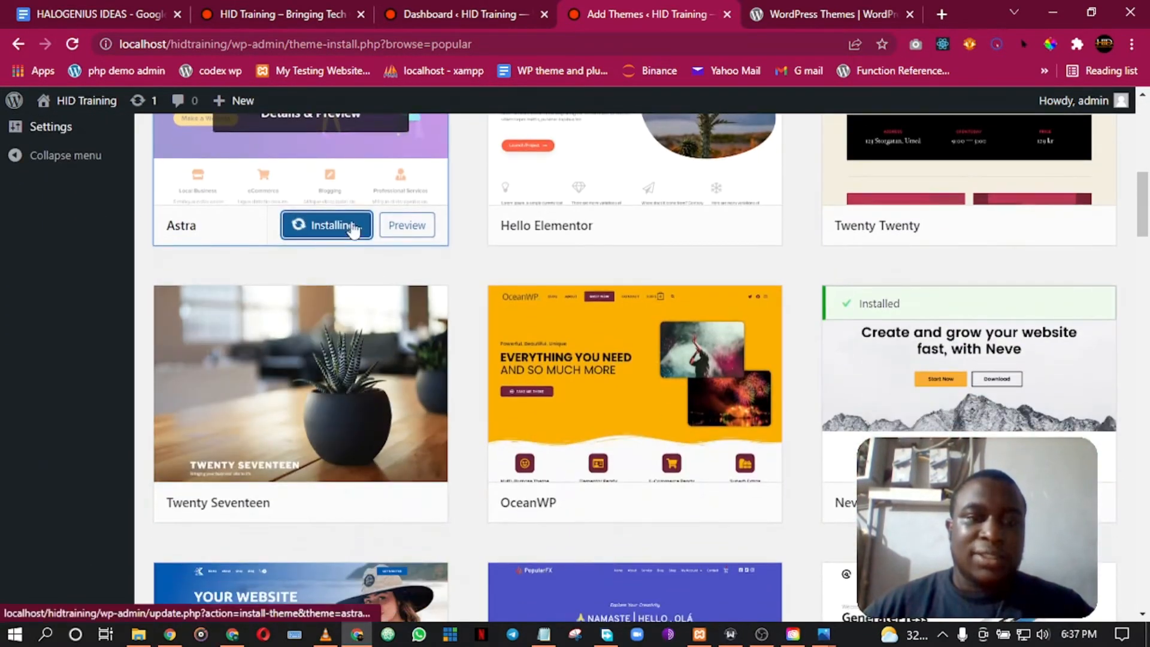
scroll(181, 229, up, 1)
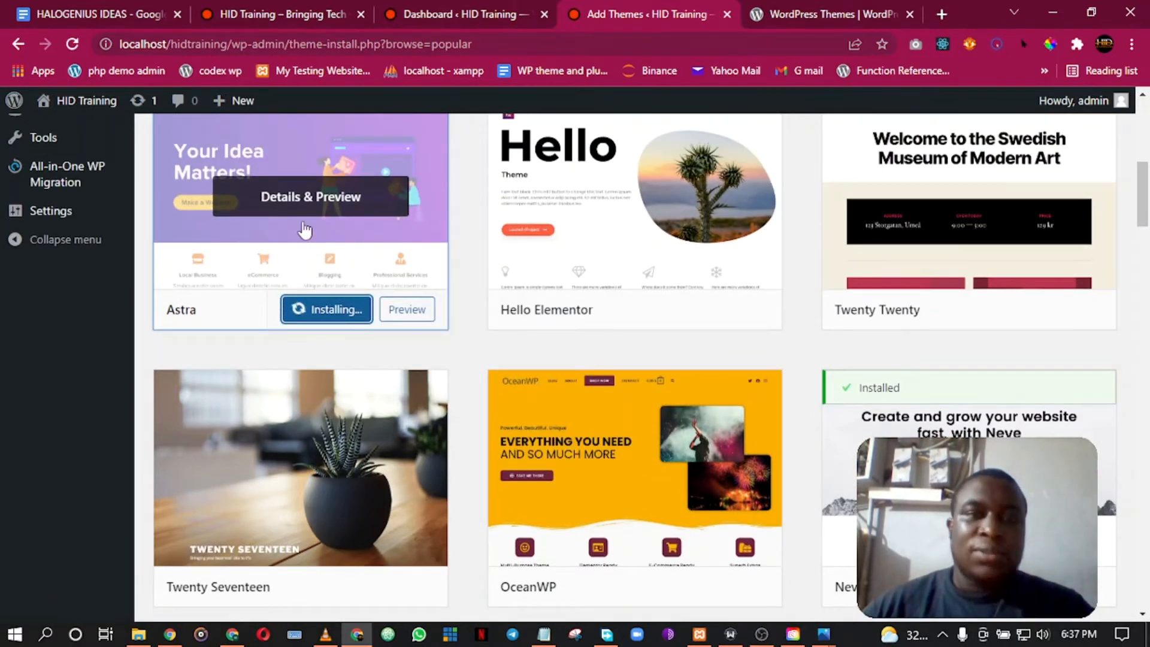
scroll(303, 231, up, 4)
scroll(342, 226, down, 1)
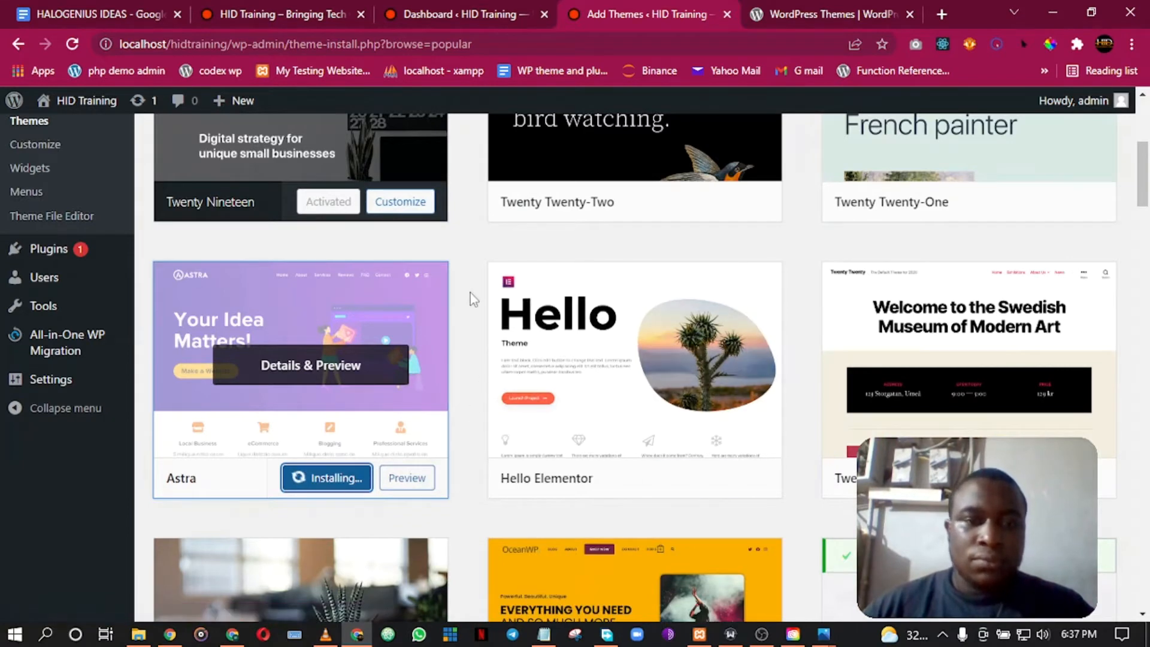
scroll(470, 294, up, 1)
scroll(371, 501, up, 1)
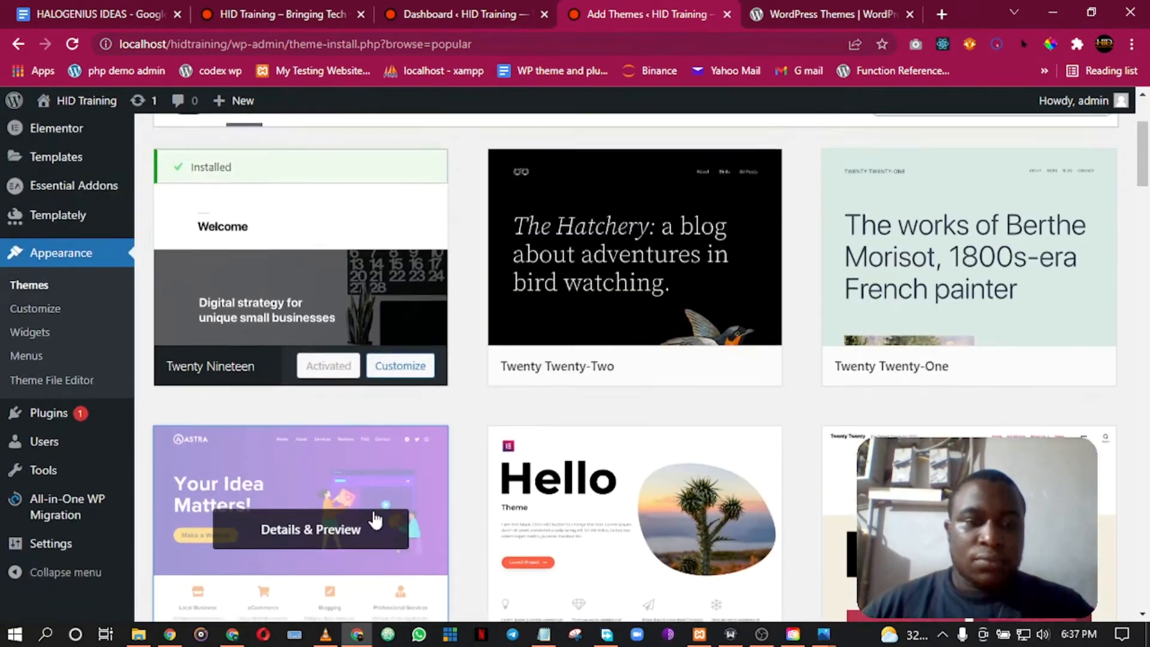
scroll(439, 423, down, 2)
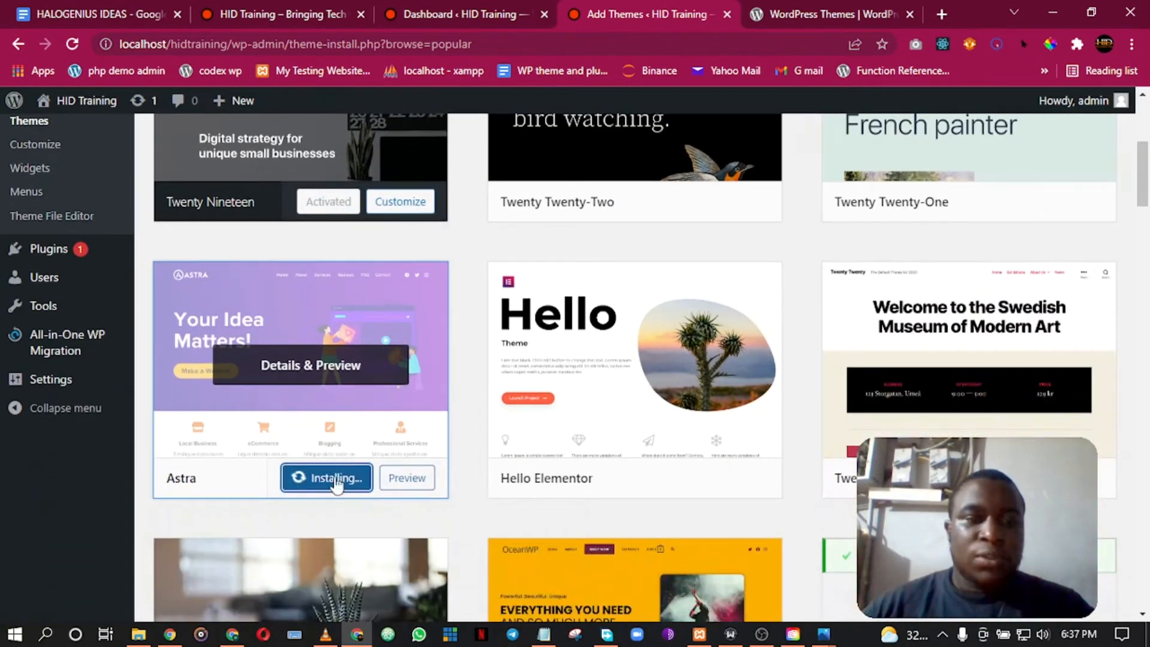
scroll(461, 306, up, 3)
scroll(461, 306, up, 1)
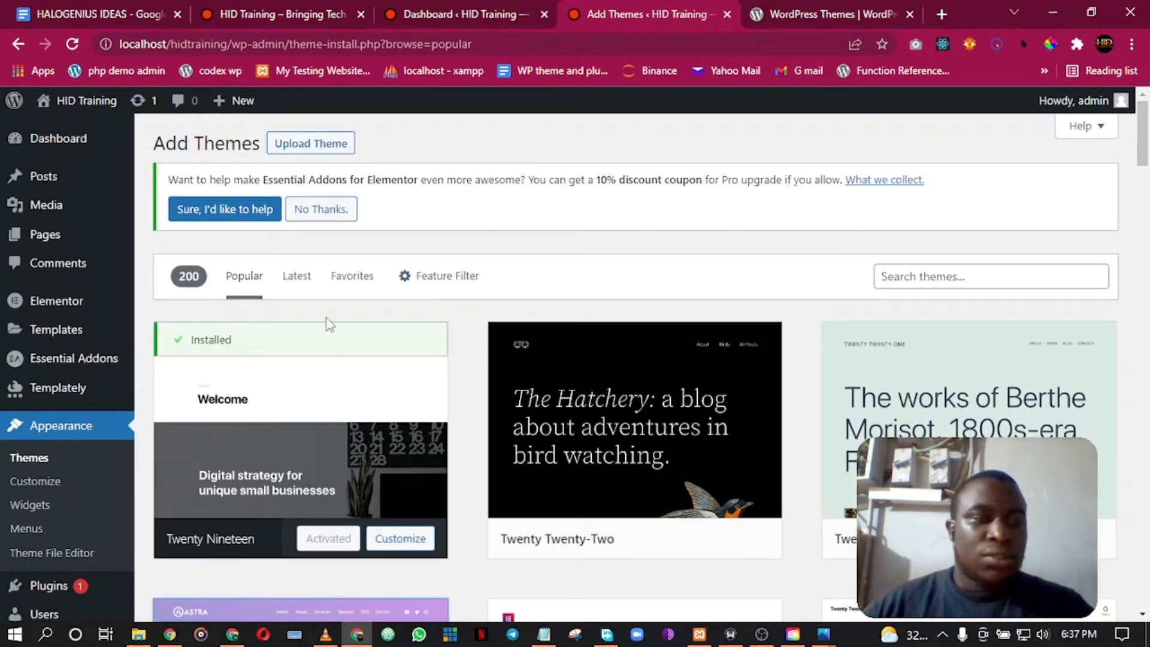
Open the installed themes page in a new browser tab and switch to it
right_click(34, 458)
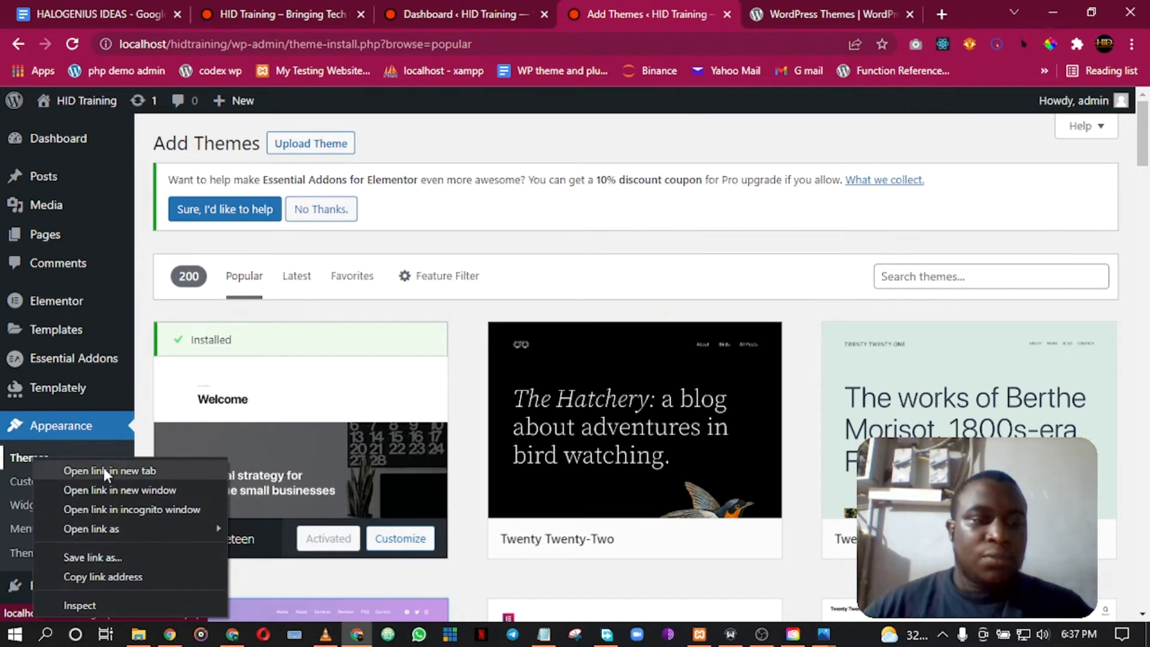
click(103, 471)
click(676, 9)
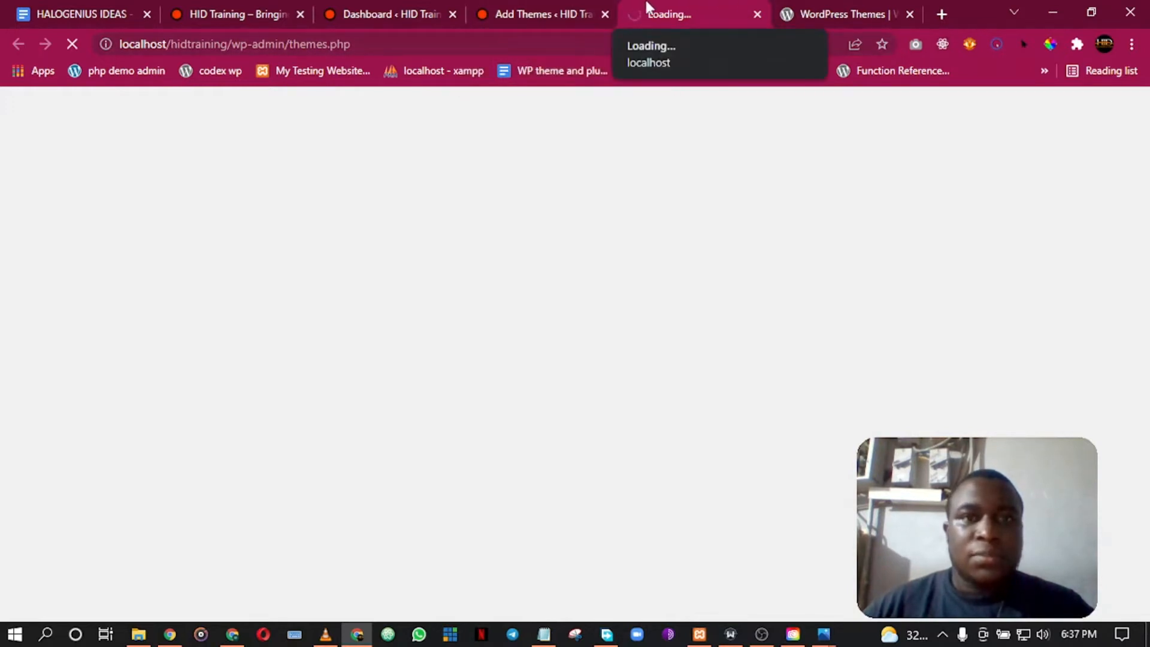
click(549, 8)
click(237, 8)
click(400, 7)
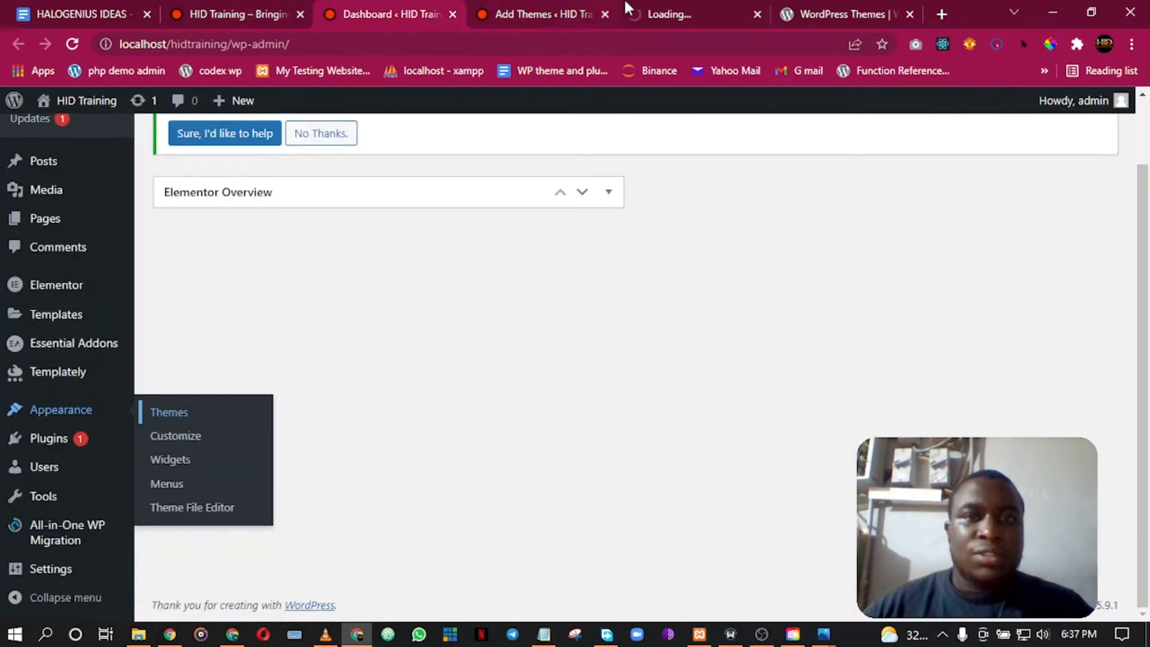
click(660, 11)
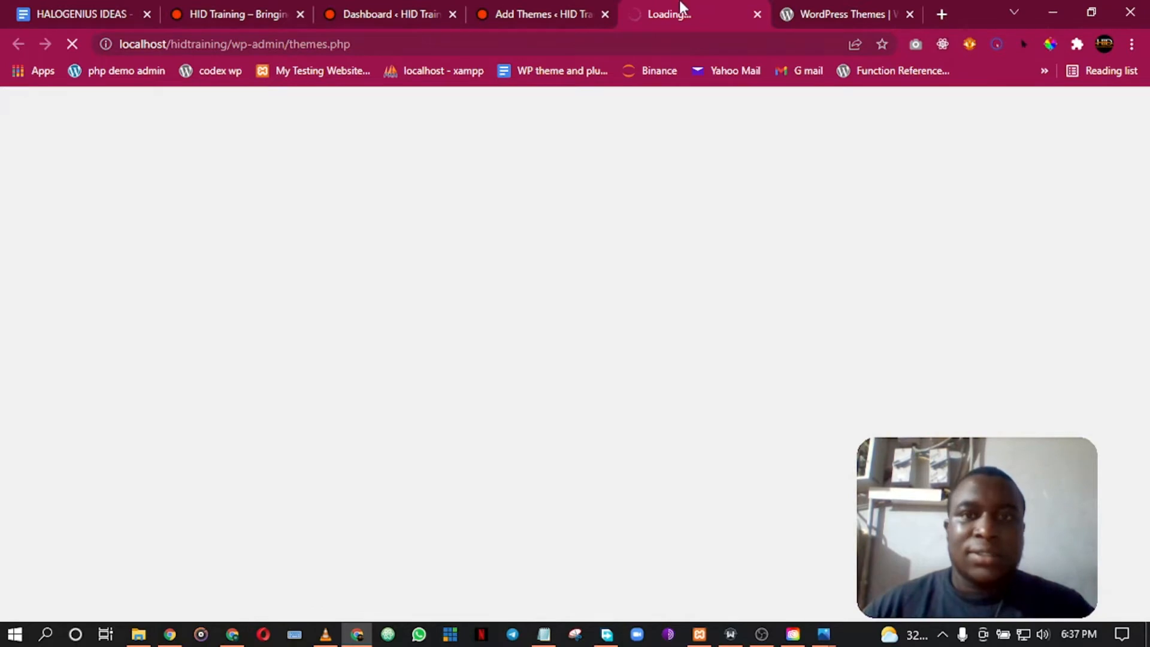
Go back to the Add Themes tab and check whether the Astra theme has finished installing
click(532, 10)
scroll(472, 395, down, 7)
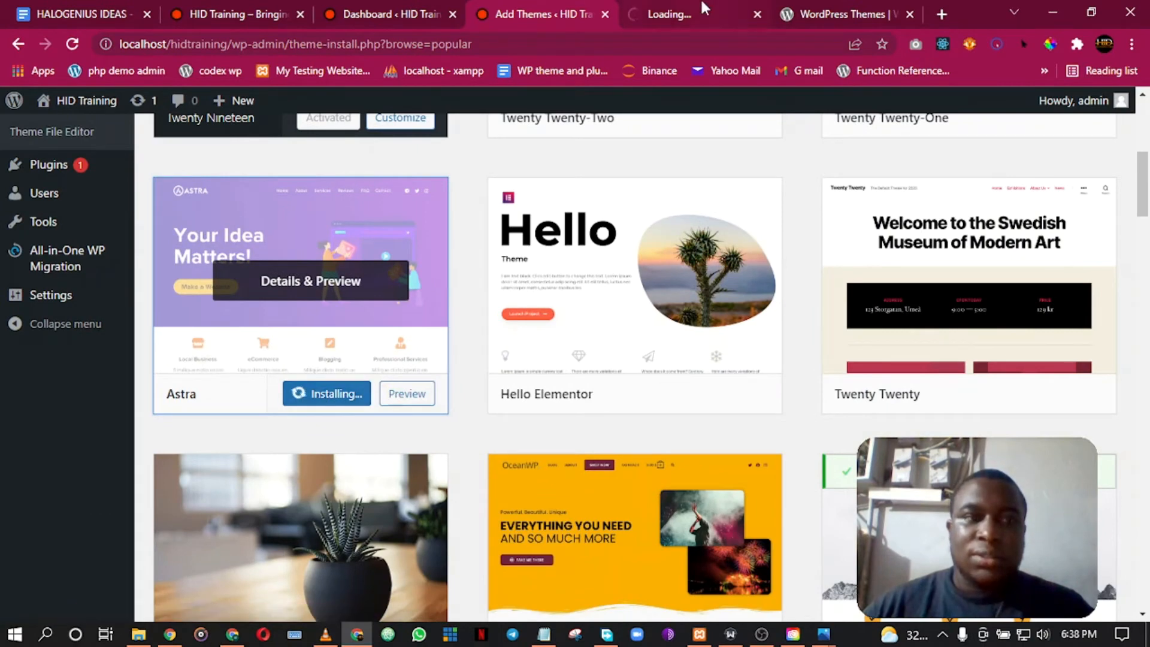
scroll(267, 258, up, 8)
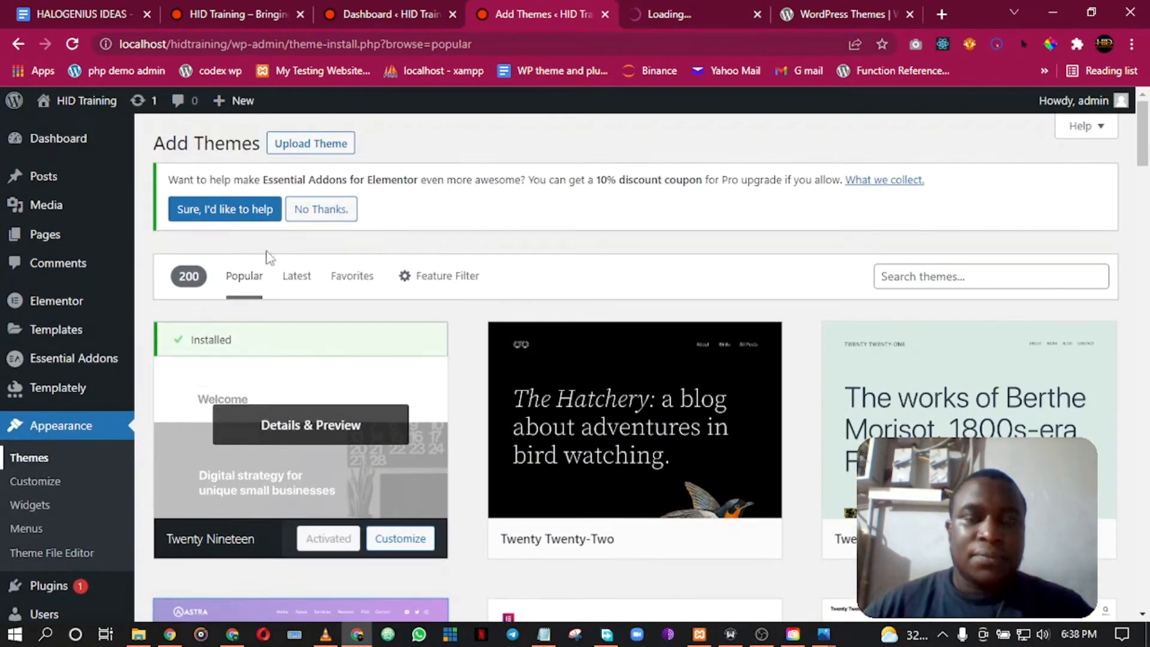
click(680, 9)
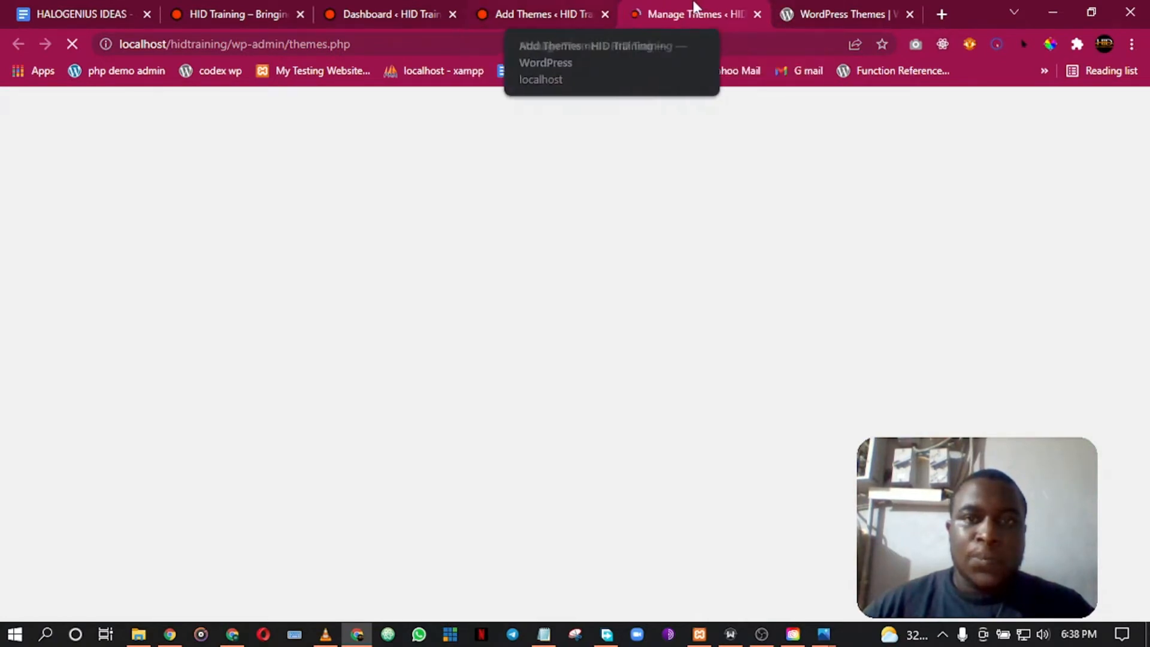
click(542, 14)
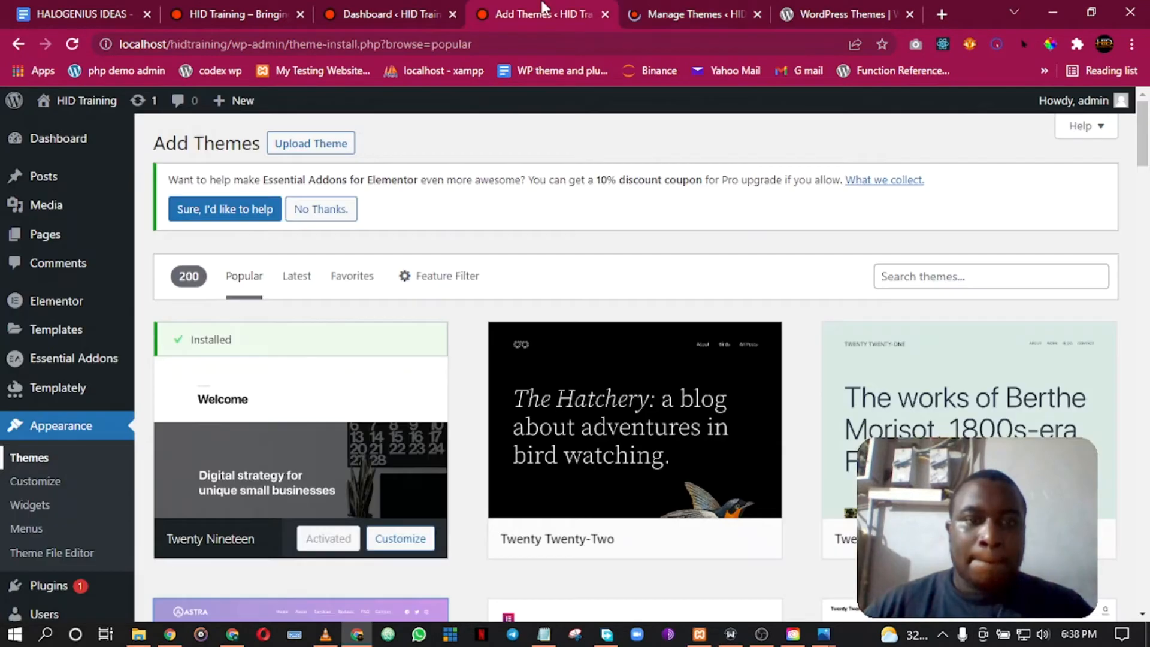
scroll(440, 383, down, 10)
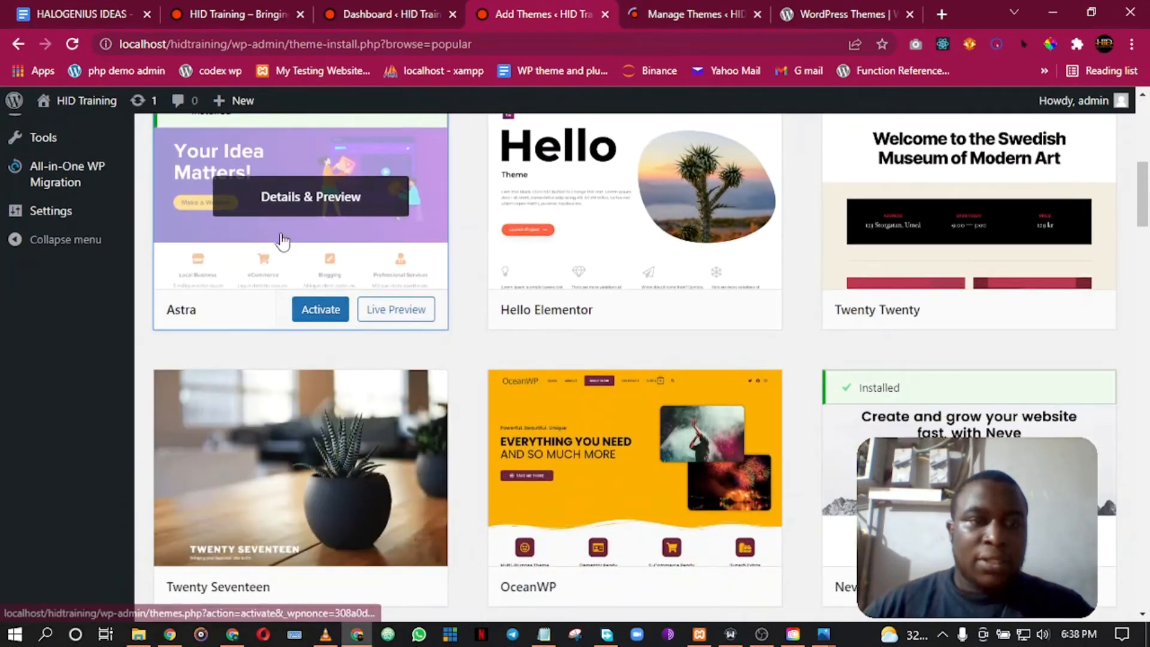
scroll(263, 239, up, 2)
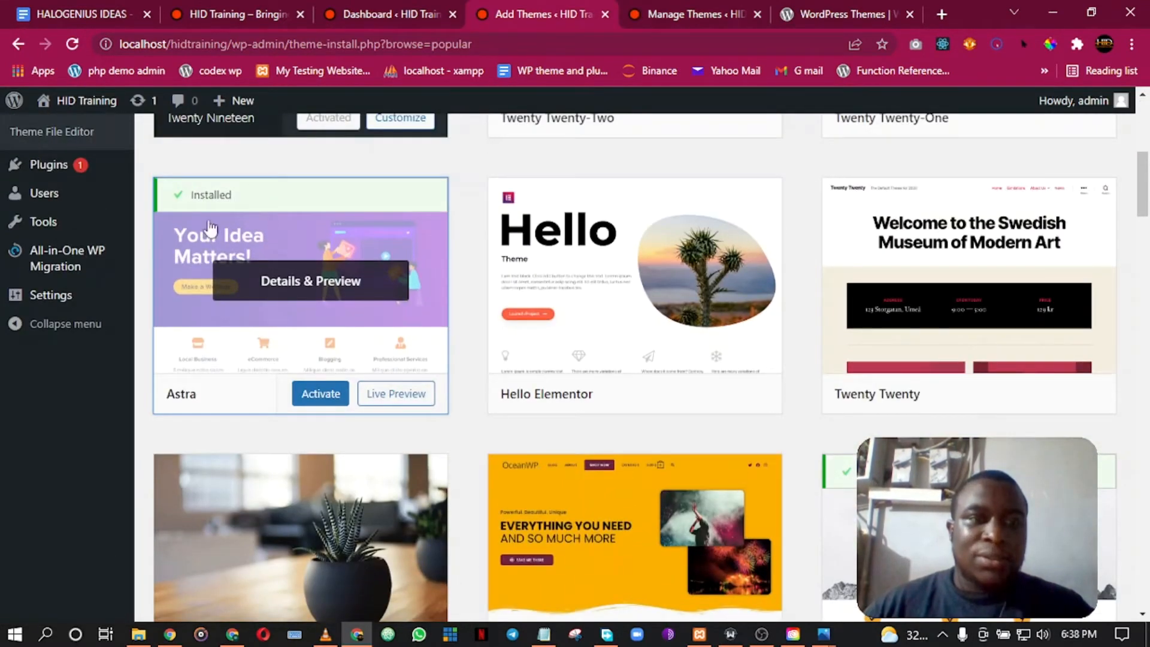
Activate the Astra theme from the installed themes page
click(665, 12)
scroll(546, 276, down, 3)
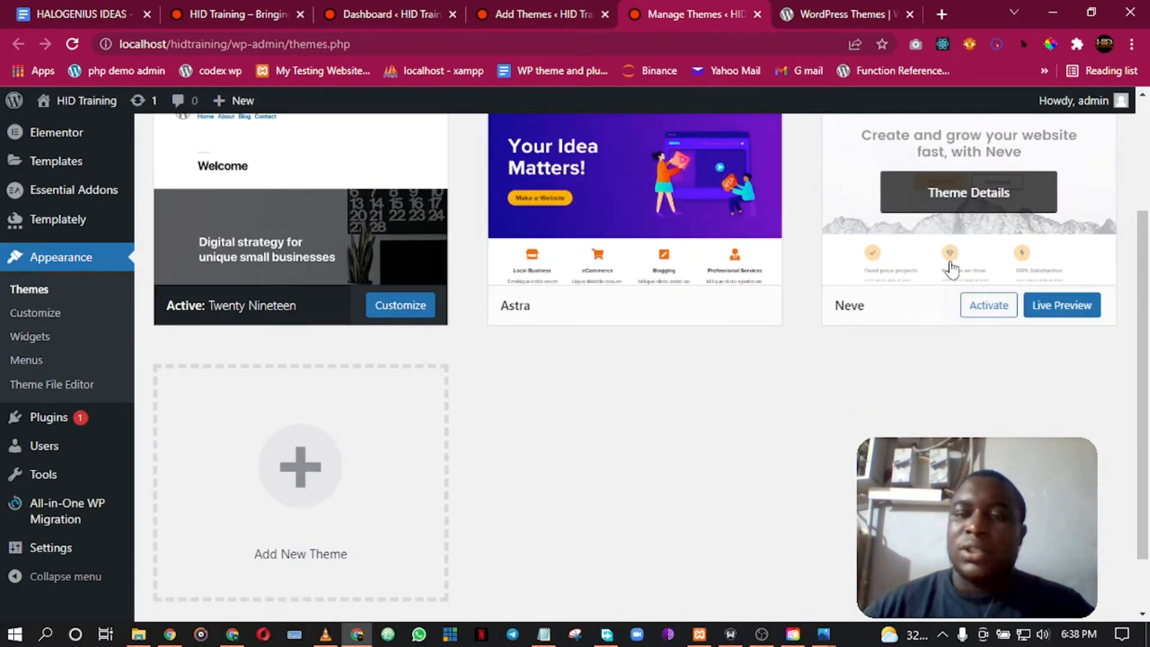
scroll(442, 400, up, 3)
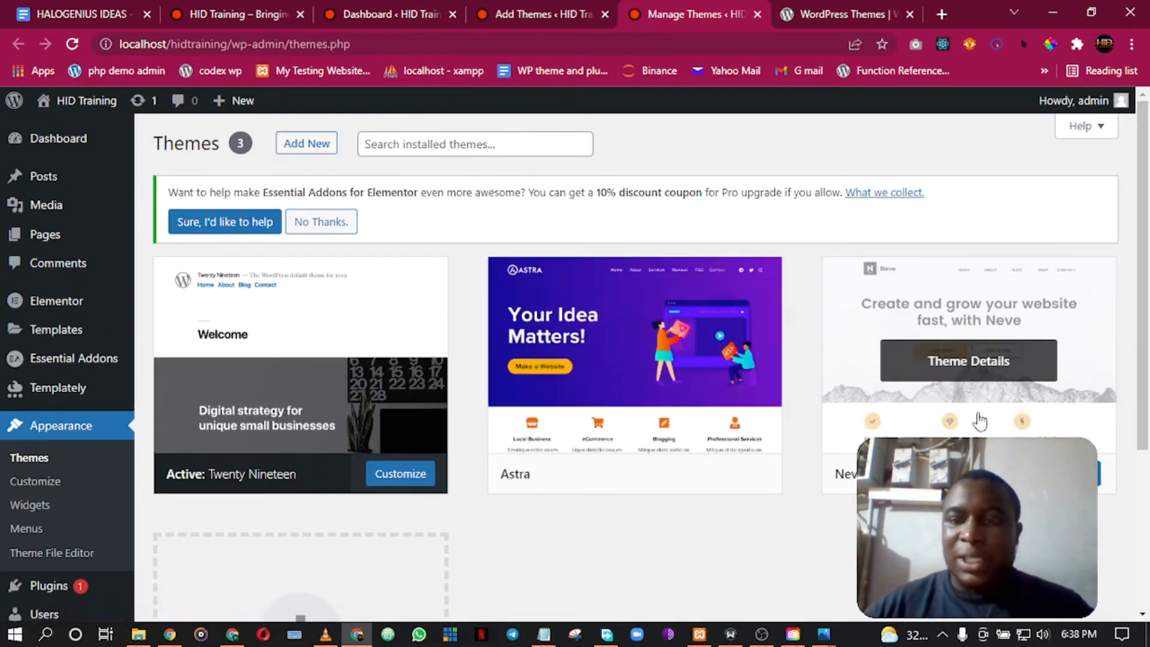
click(644, 476)
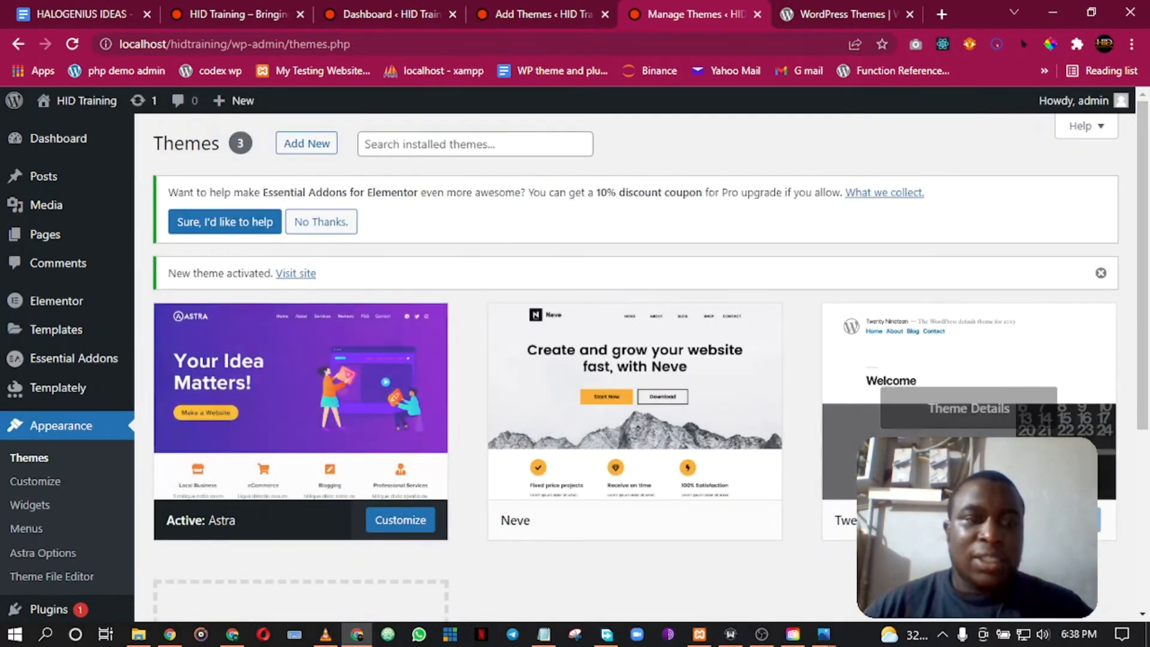
scroll(539, 251, down, 4)
scroll(487, 272, up, 4)
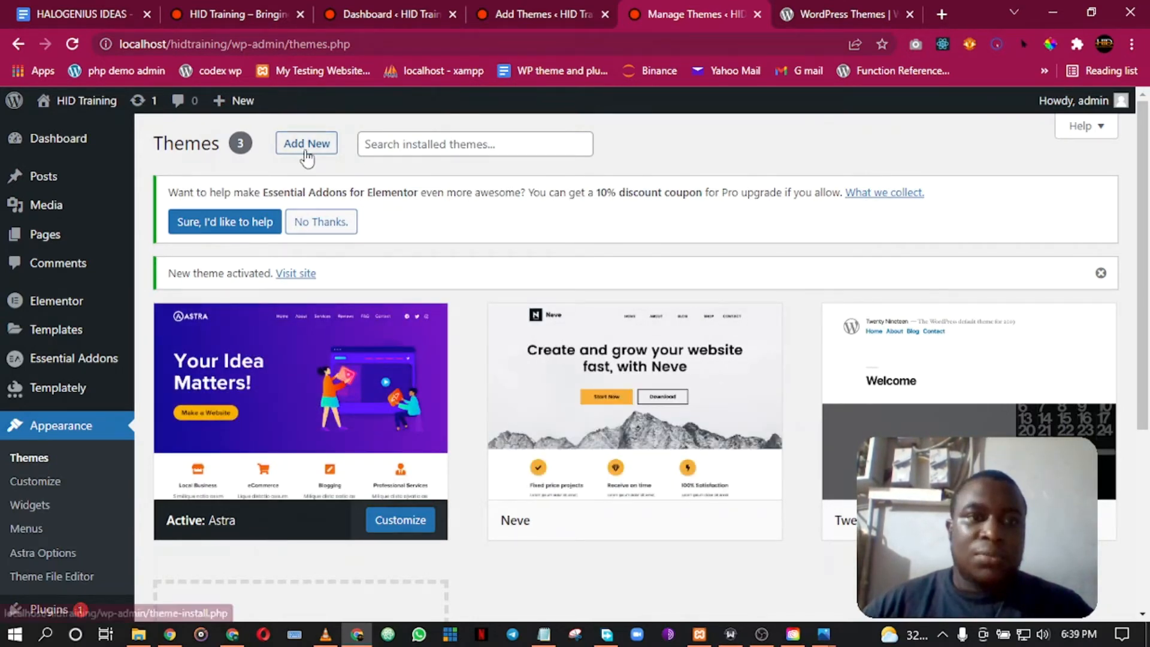
Load the installed plugins page in the current tab and open the Add New plugin page in a new tab
scroll(295, 332, down, 3)
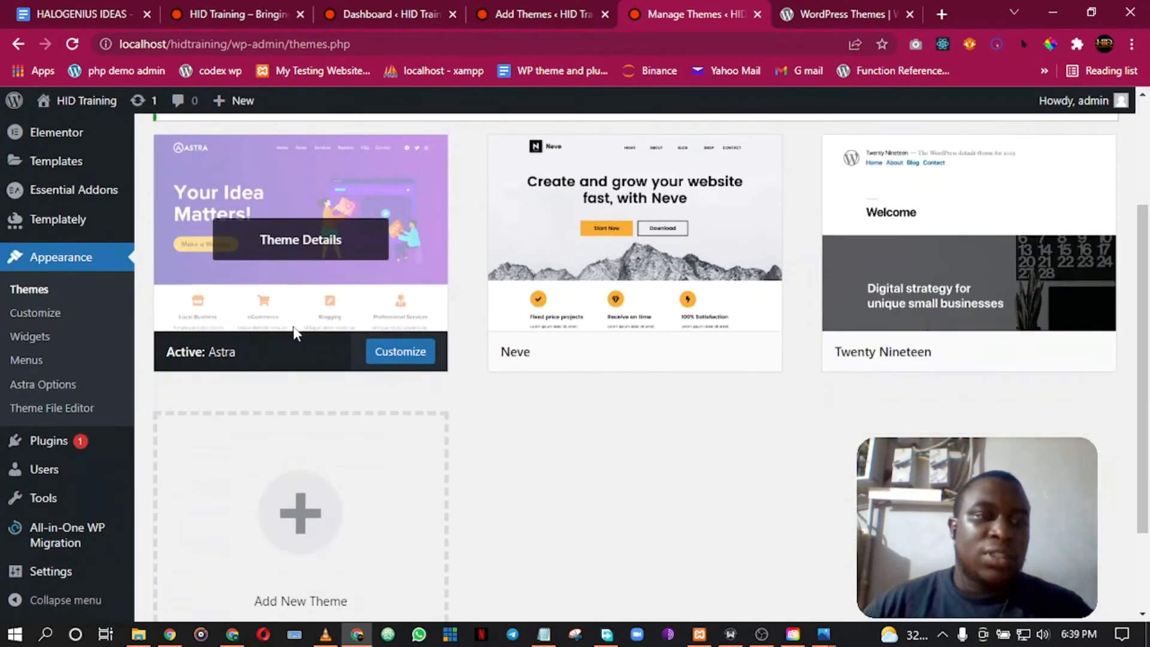
mouse_move(78, 443)
click(81, 448)
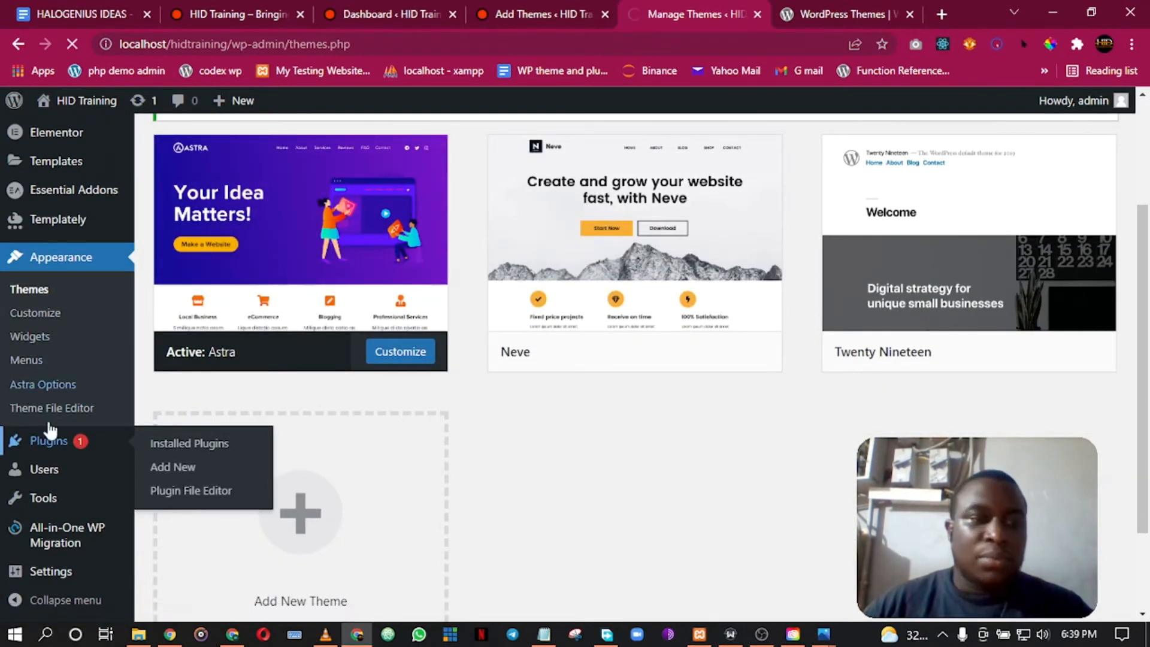
right_click(169, 464)
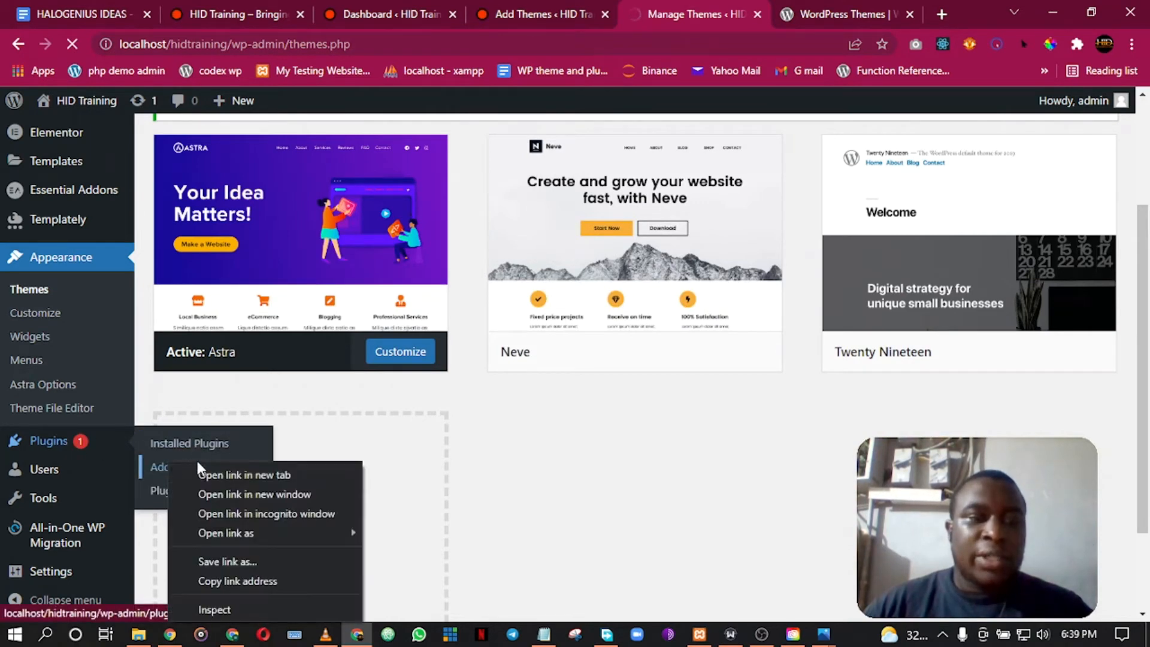
click(217, 476)
click(718, 9)
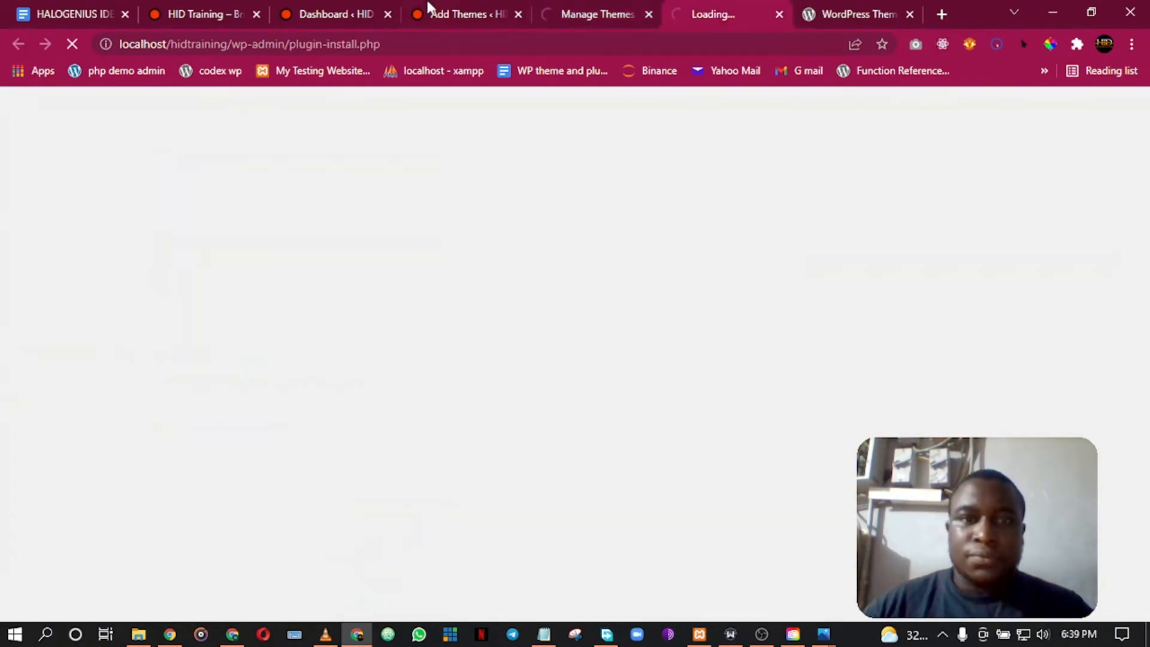
Close the Dashboard and Add Themes browser tabs and look through the list of installed plugins
click(384, 7)
click(387, 15)
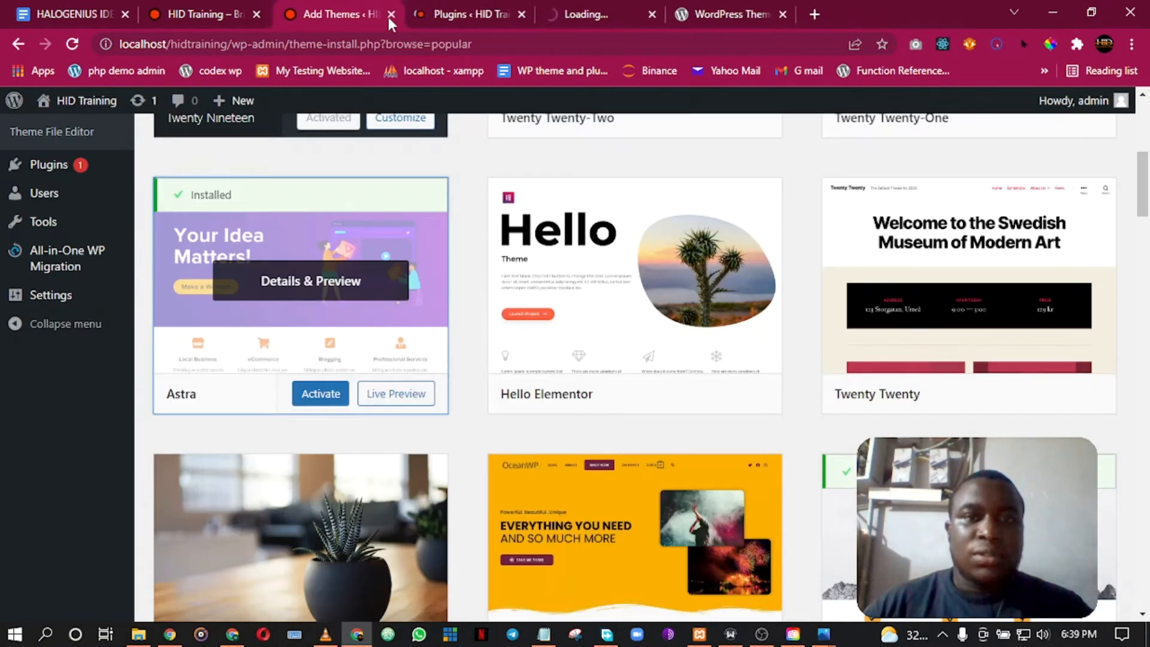
click(388, 13)
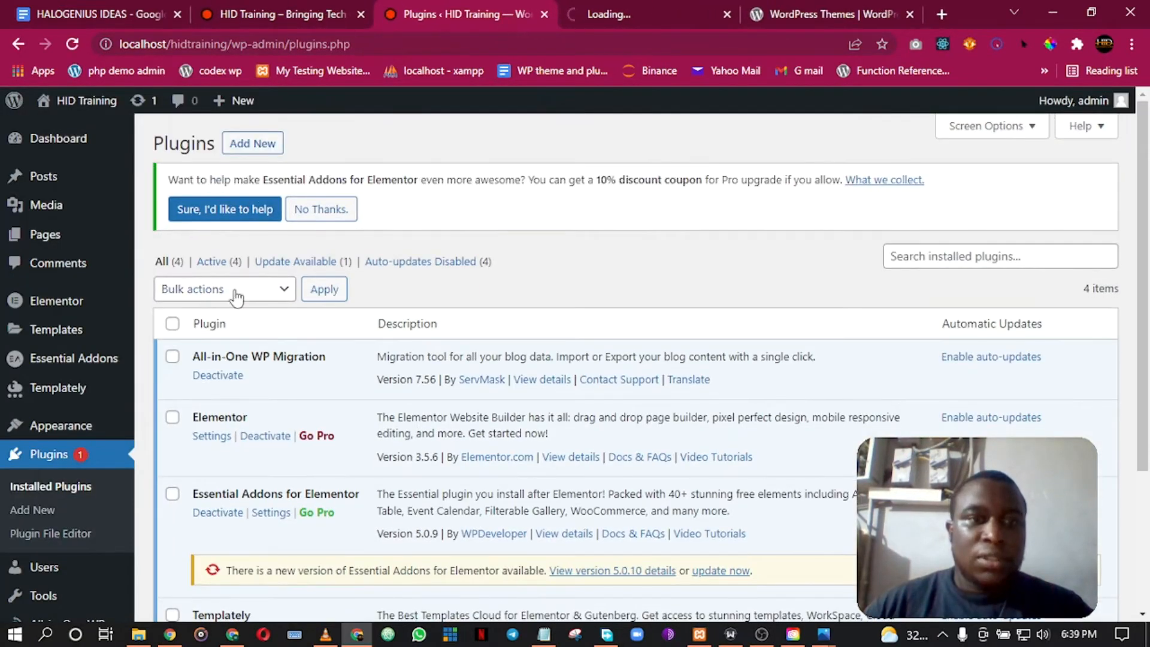
scroll(241, 438, down, 3)
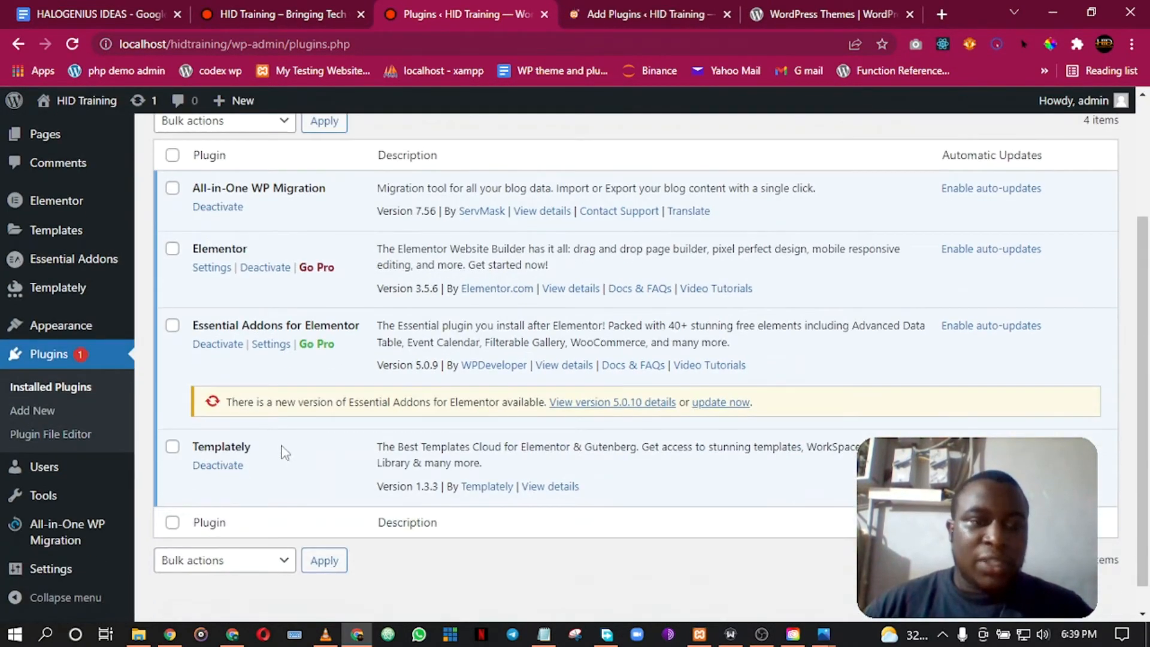
scroll(232, 375, up, 2)
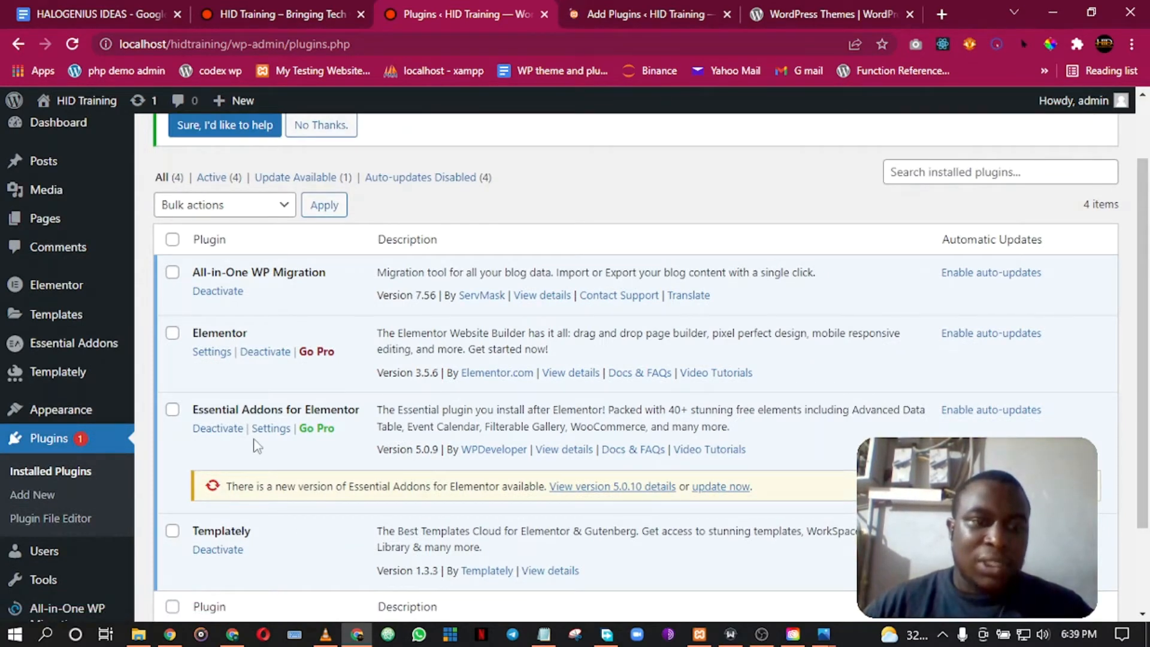
Switch to the Add Plugins tab and look through the featured plugins offered for installation
scroll(256, 446, down, 2)
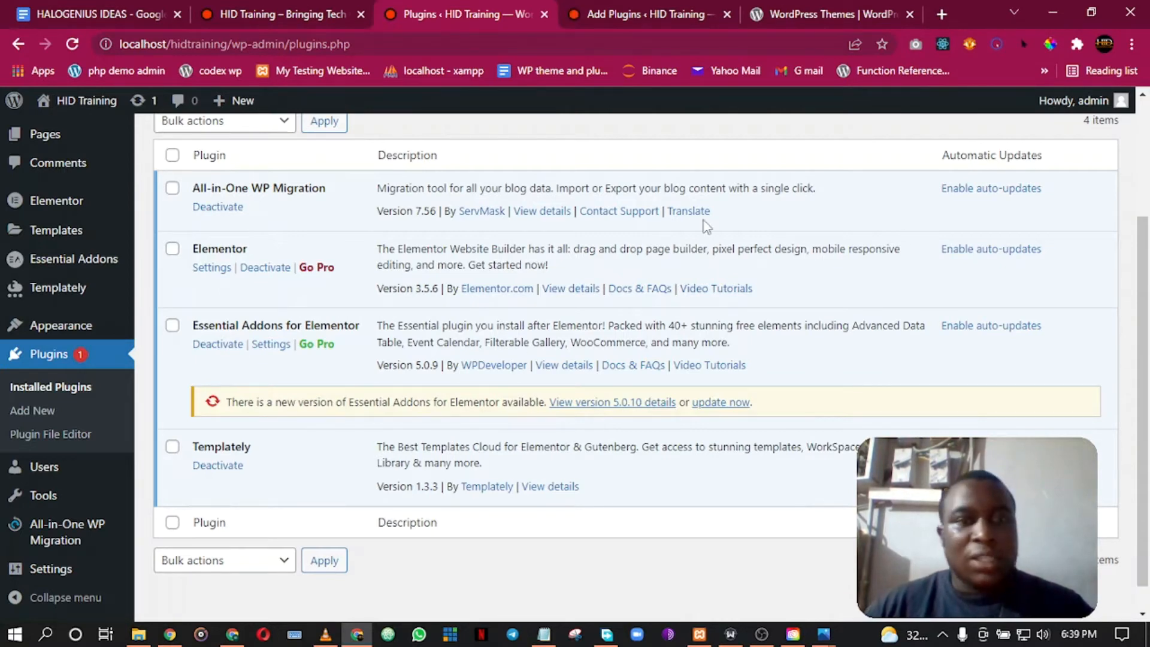
click(629, 13)
scroll(561, 326, down, 5)
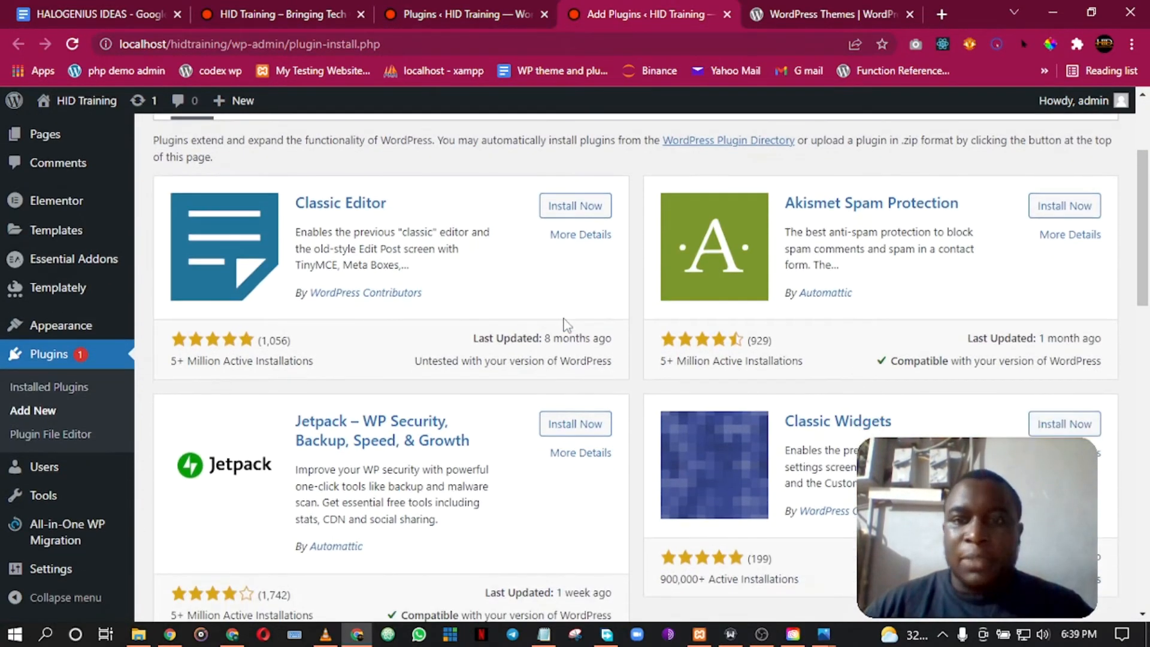
scroll(541, 320, down, 1)
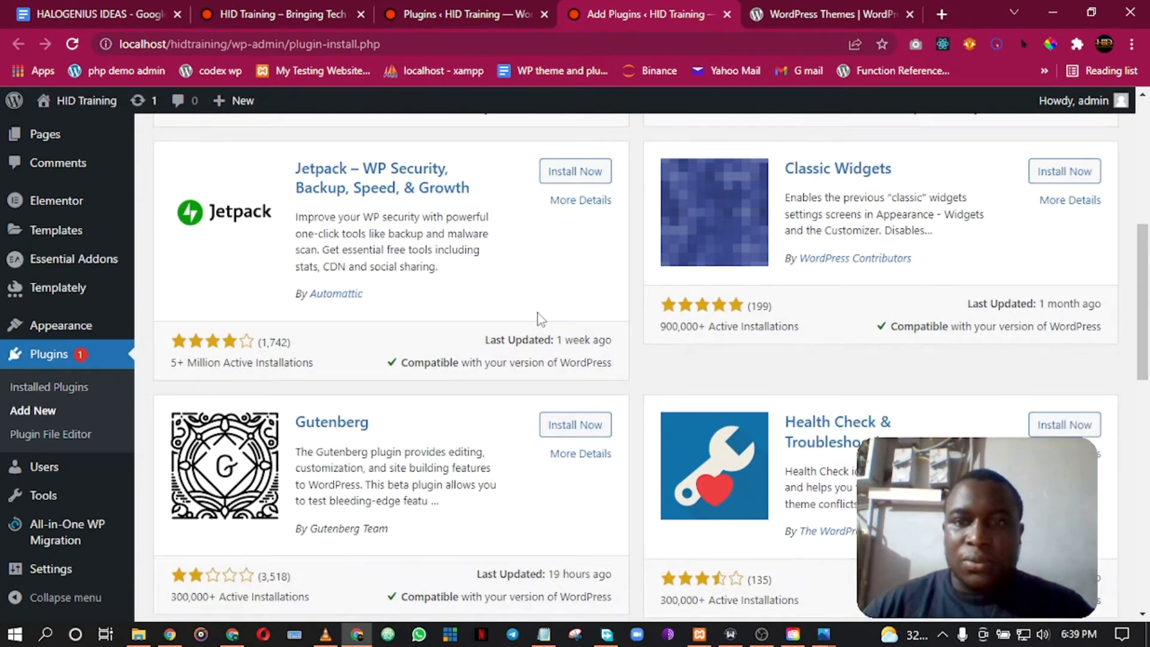
scroll(539, 318, down, 5)
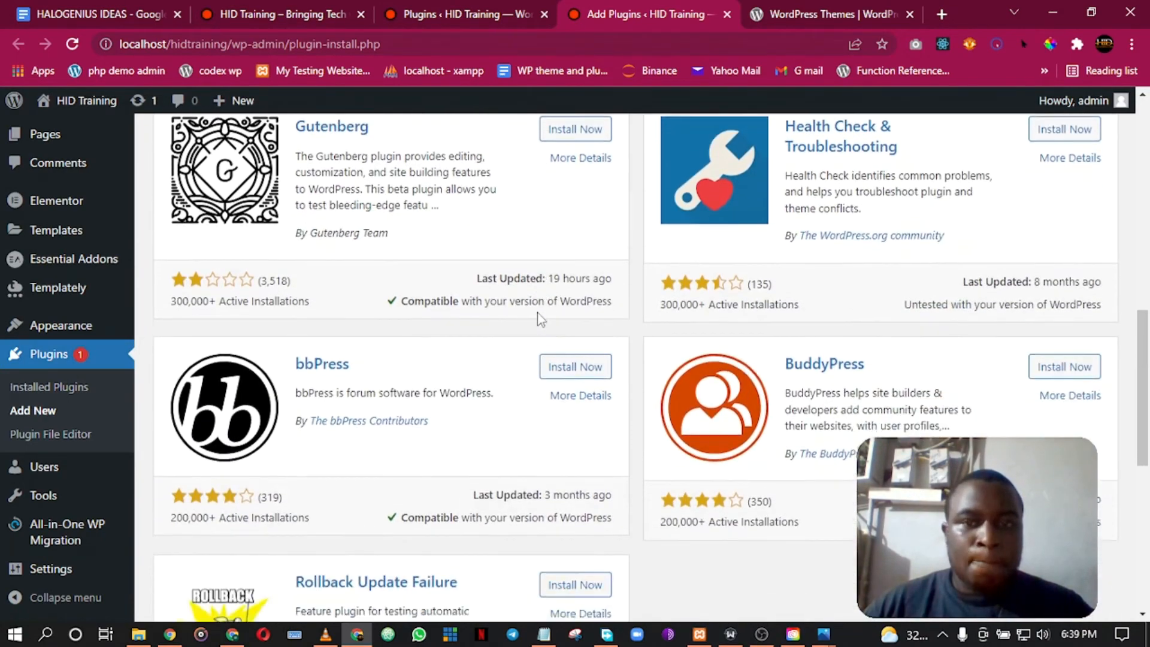
scroll(556, 321, up, 3)
scroll(560, 322, down, 4)
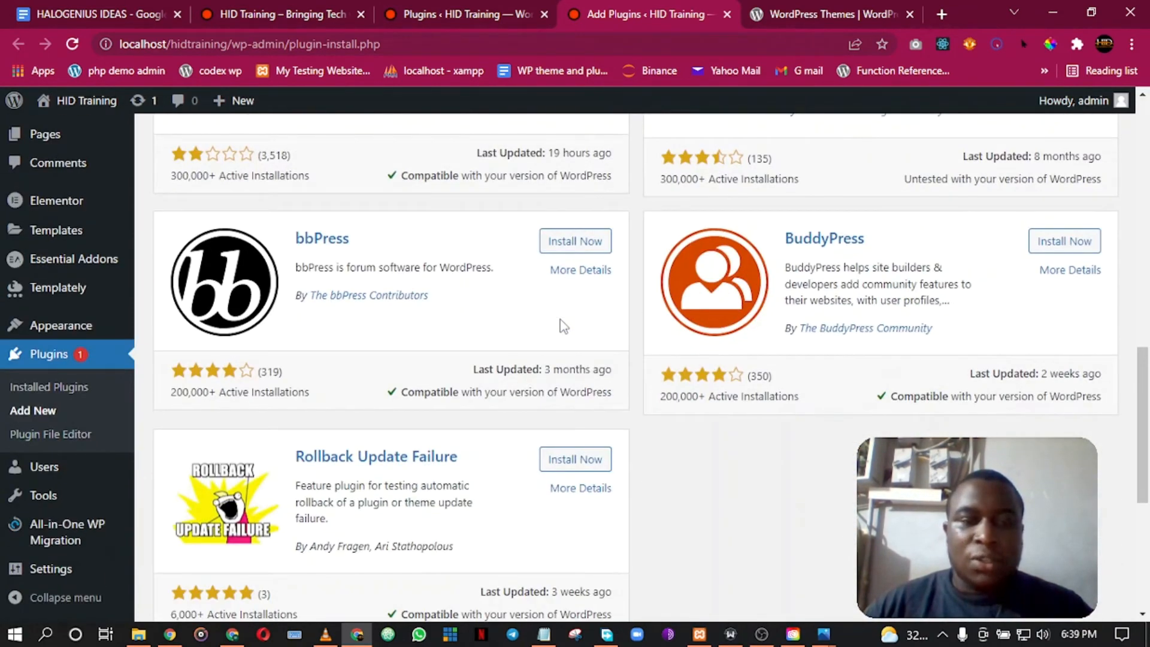
scroll(562, 325, up, 7)
scroll(566, 325, up, 5)
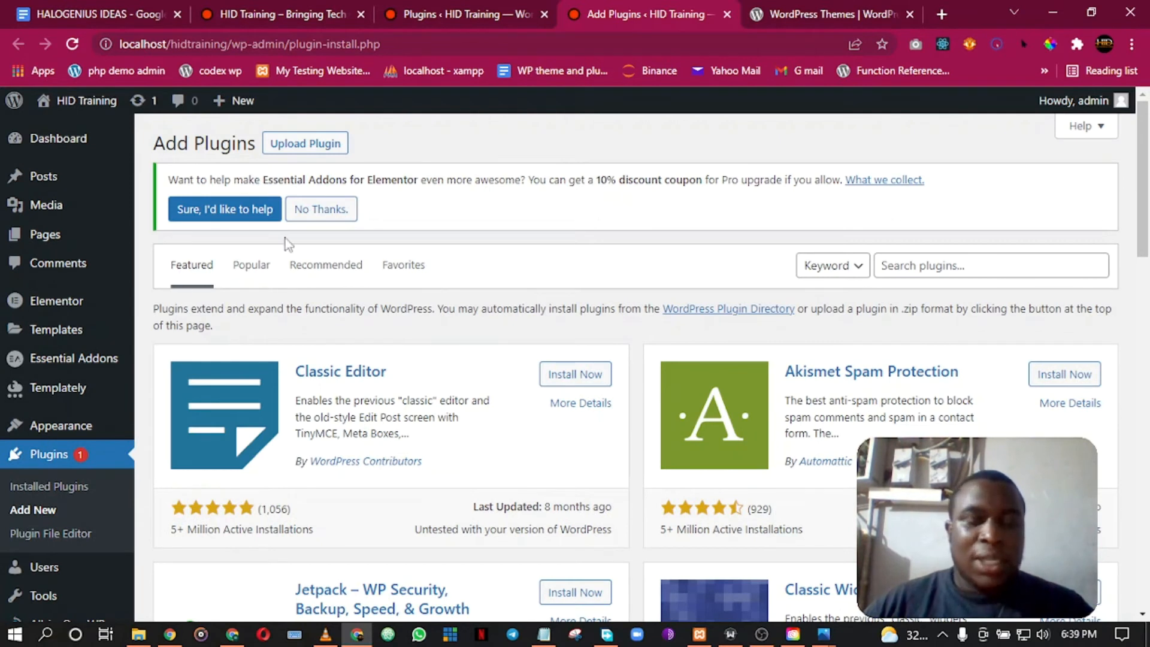
Search the Add Plugins page for "classic editor" and install the Classic Editor plugin by WordPress Contributors
click(910, 268)
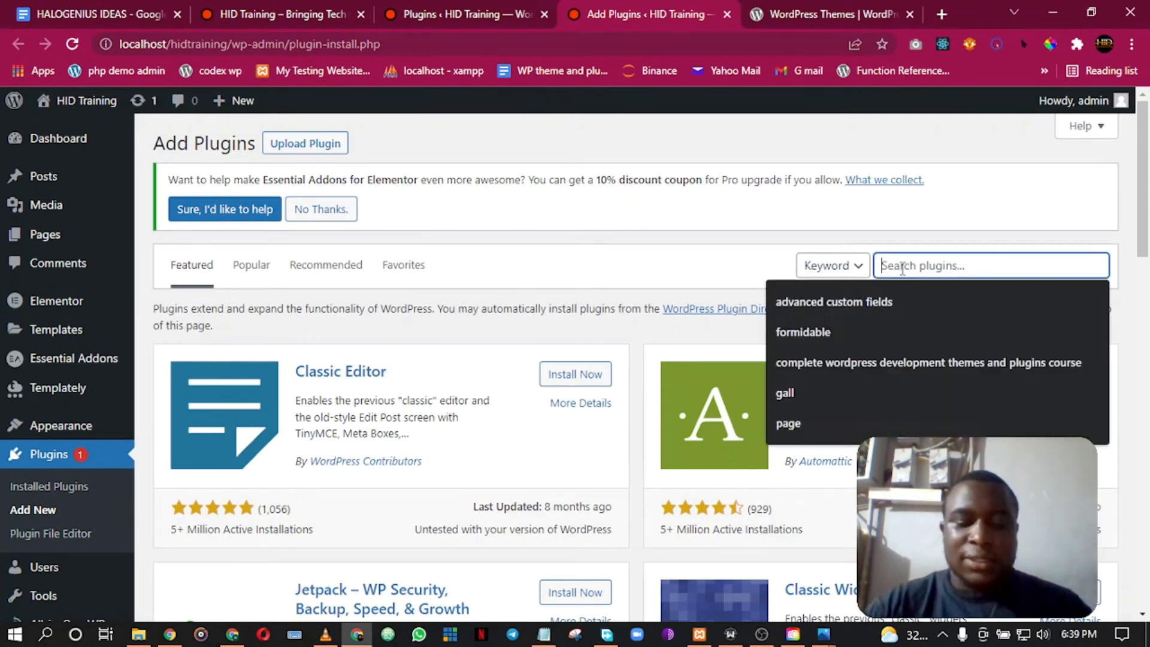
text(classic editor)
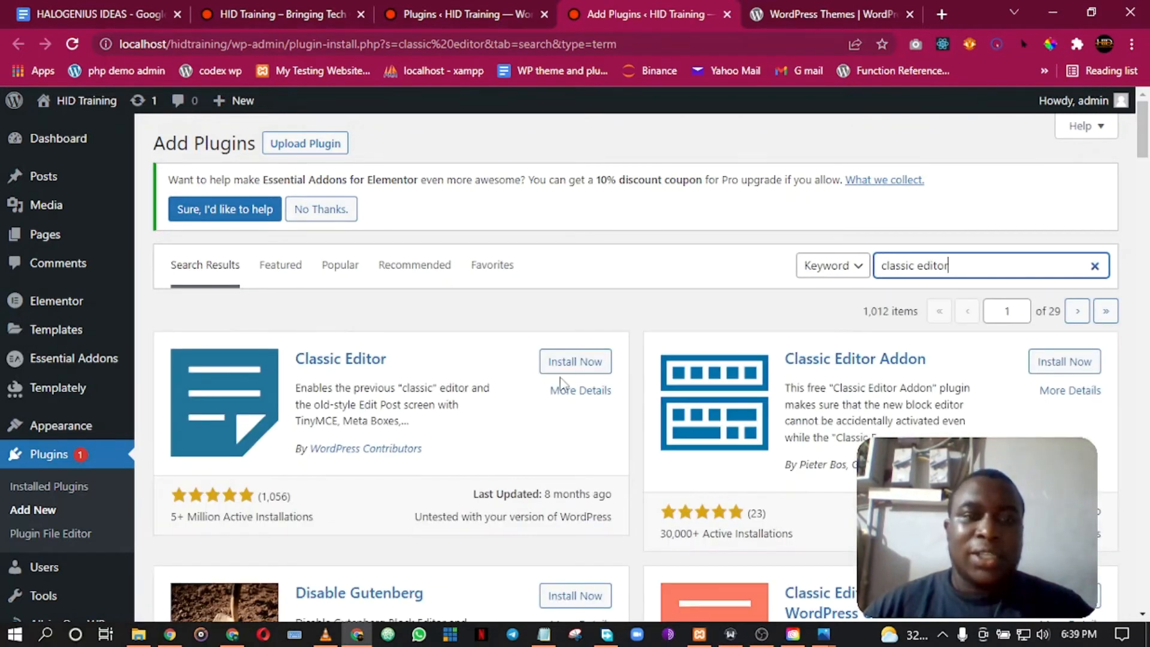
click(580, 365)
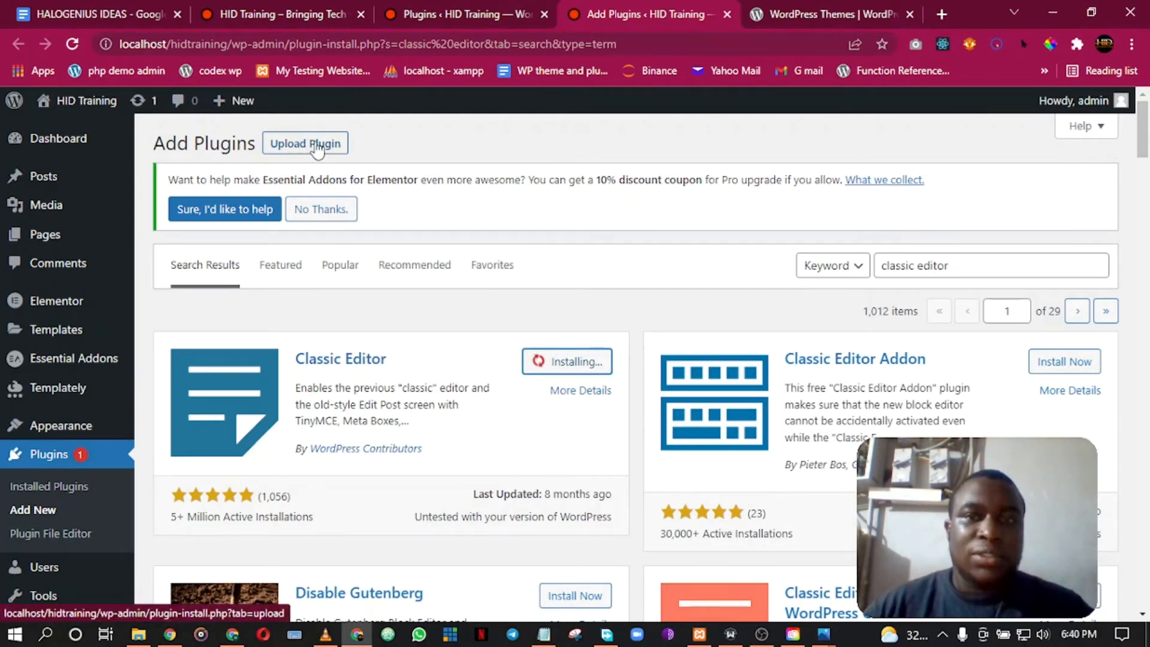
Switch to the WordPress.org tab, open its Plugins directory and look through the block-enabled plugins
click(824, 16)
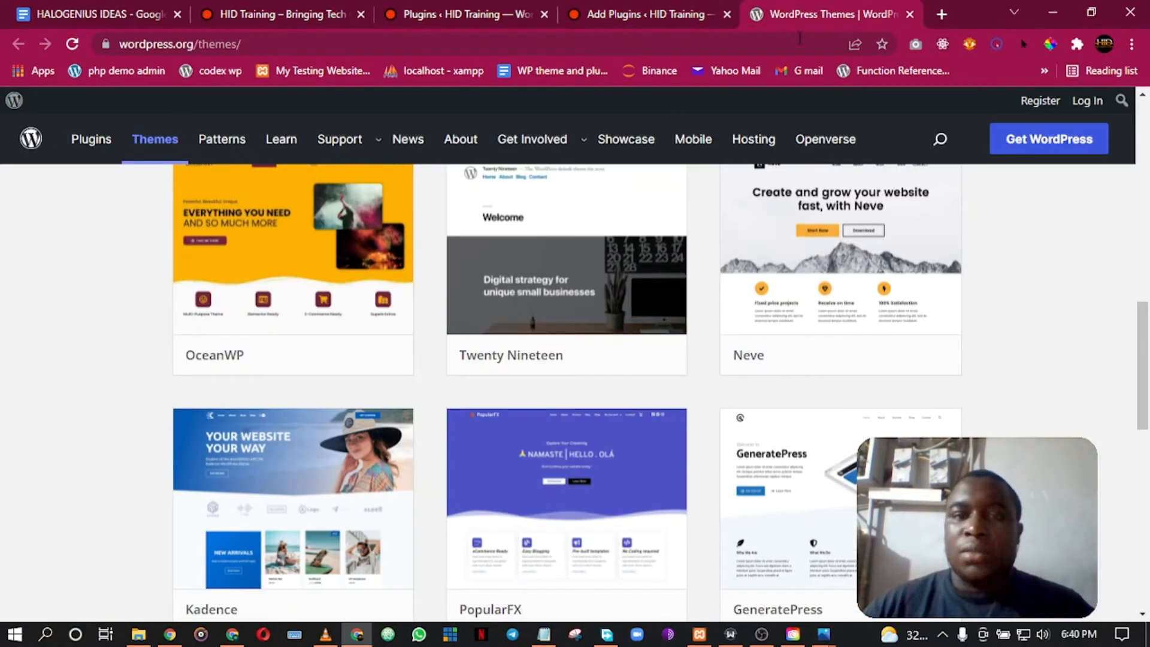
scroll(521, 198, up, 7)
click(99, 141)
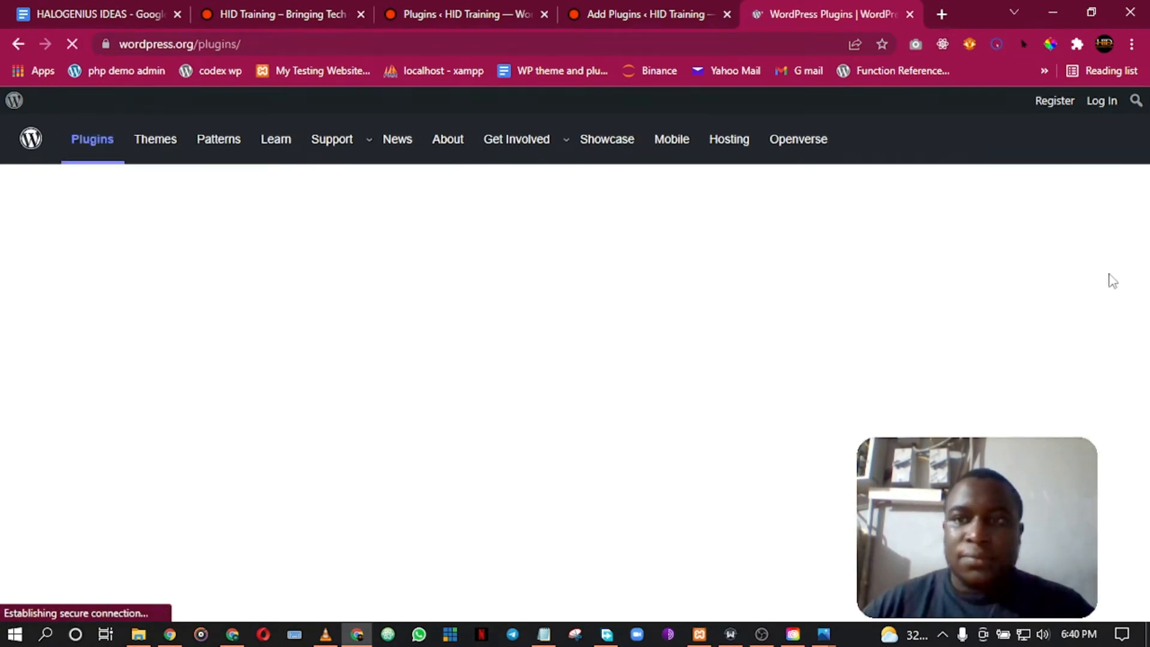
scroll(1012, 290, down, 4)
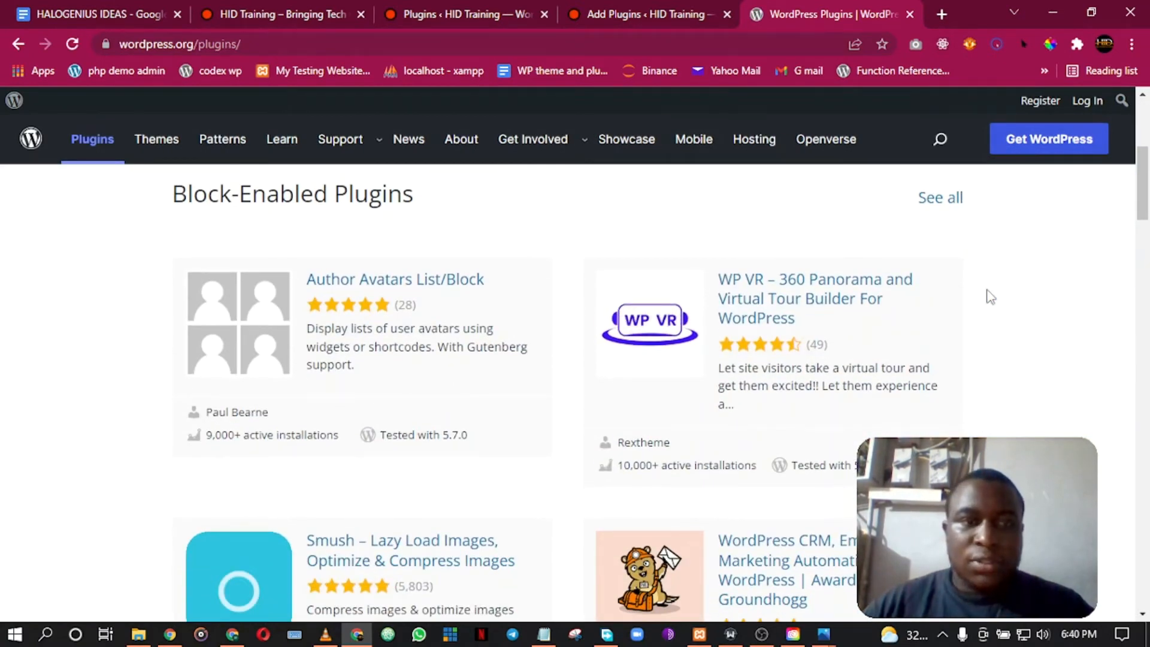
scroll(987, 290, up, 3)
scroll(987, 290, down, 4)
scroll(990, 298, down, 5)
scroll(990, 298, up, 3)
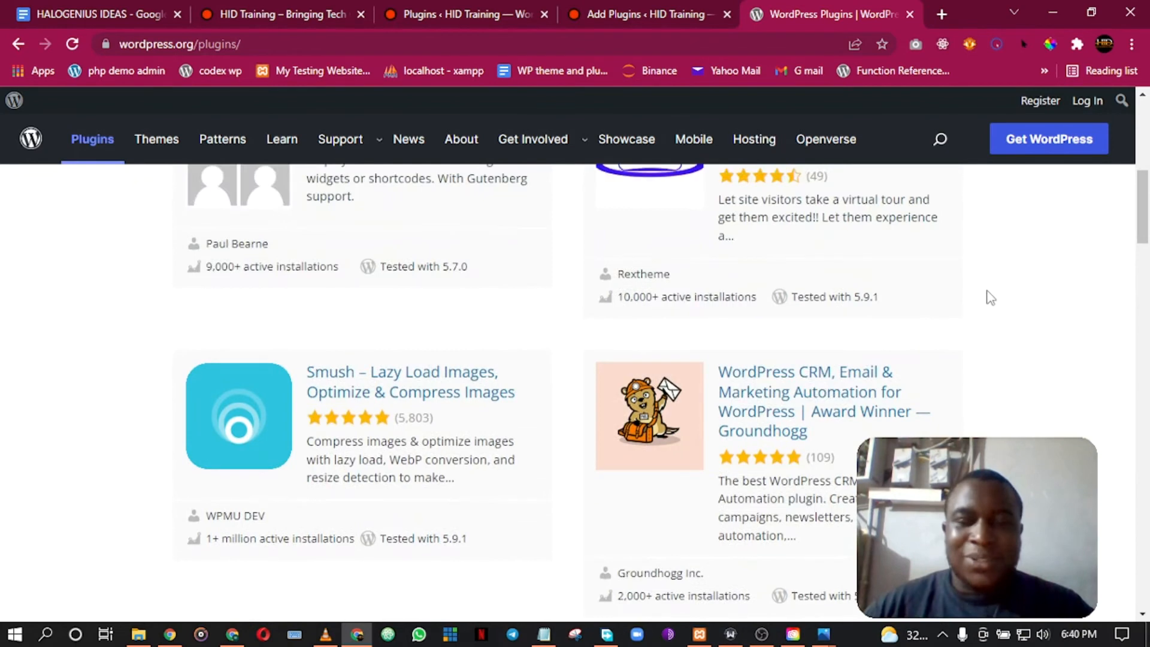
scroll(989, 297, up, 6)
Search the WordPress.org plugin directory for "security" and look through the listed plugins
click(518, 290)
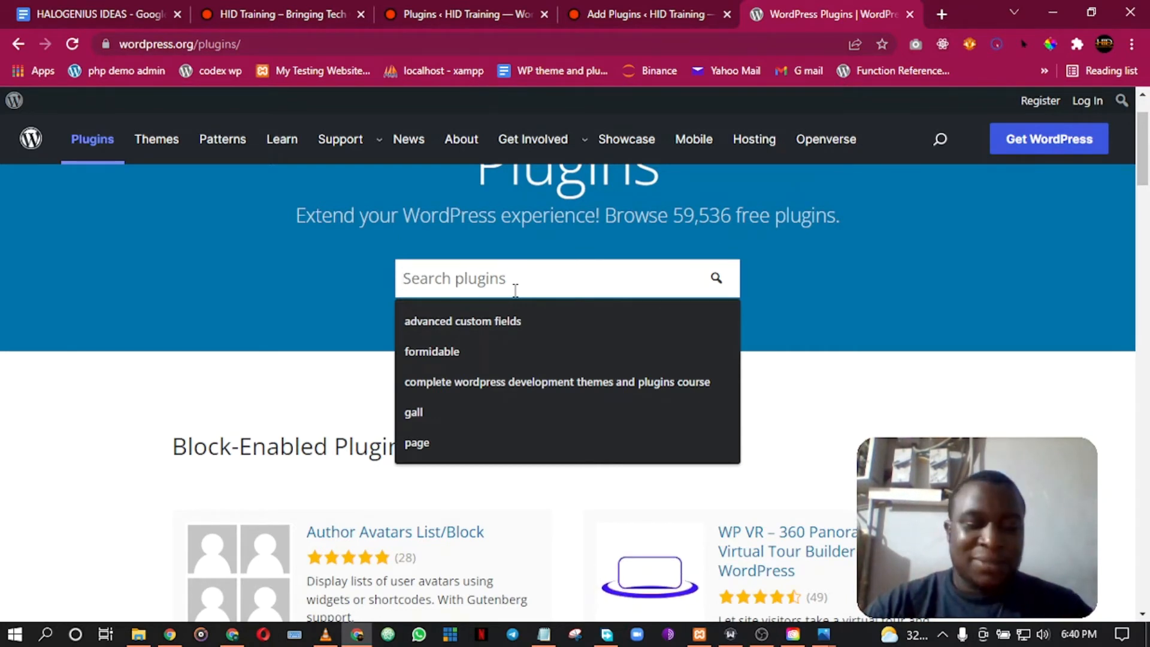
text(security)
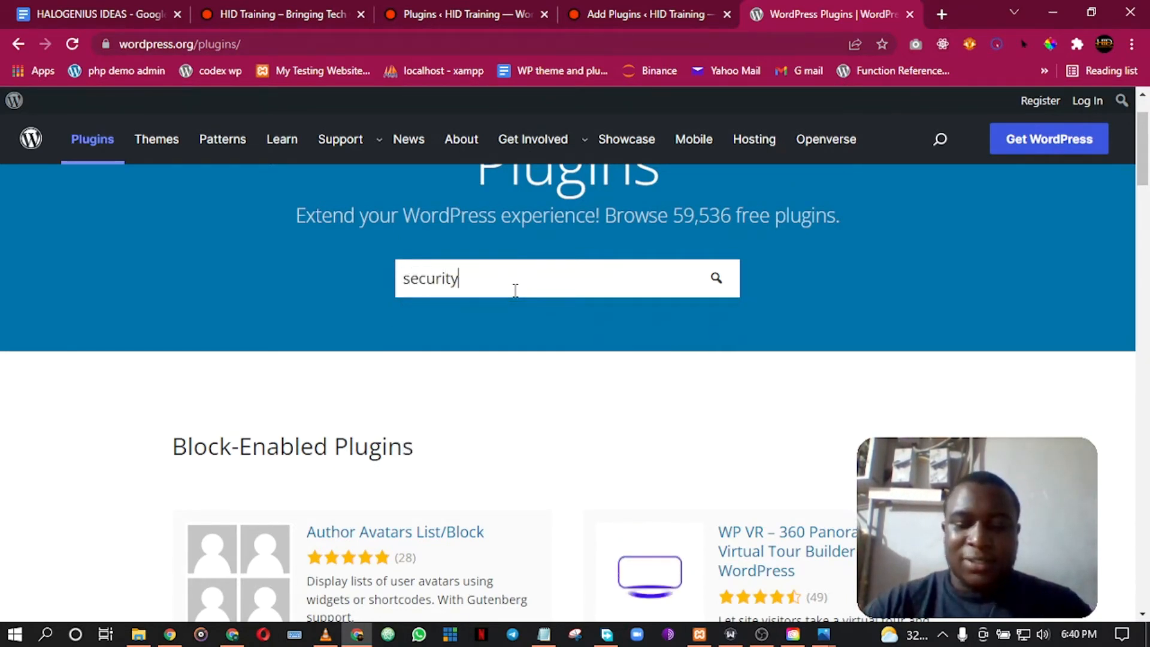
key(Return)
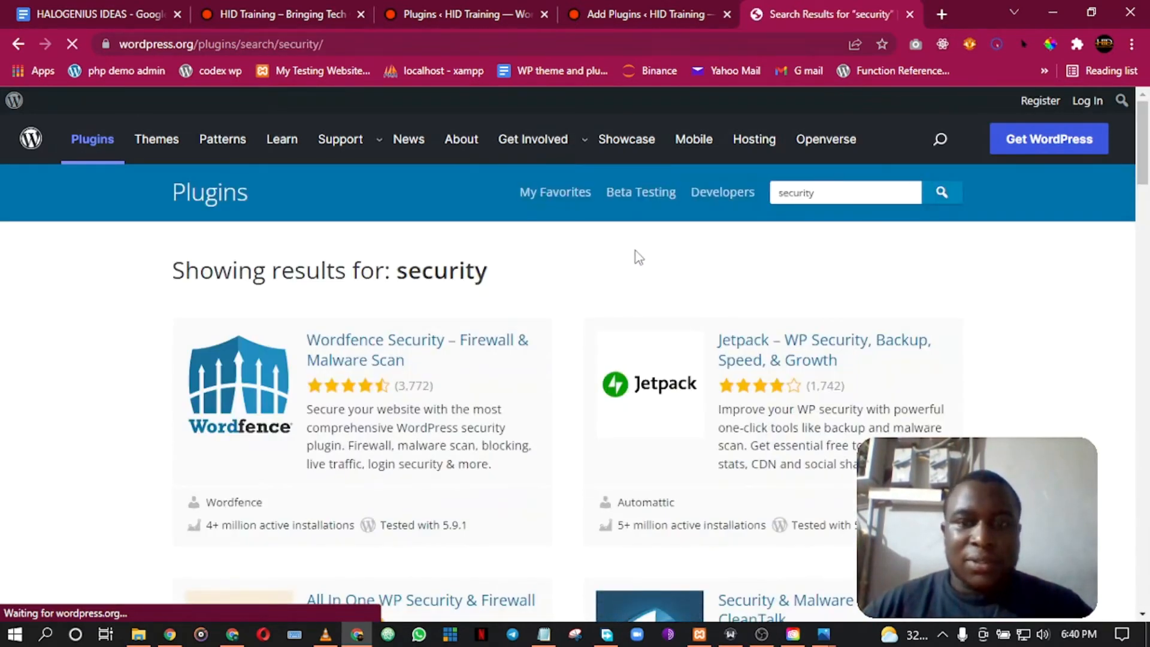
scroll(635, 251, down, 1)
scroll(669, 306, down, 6)
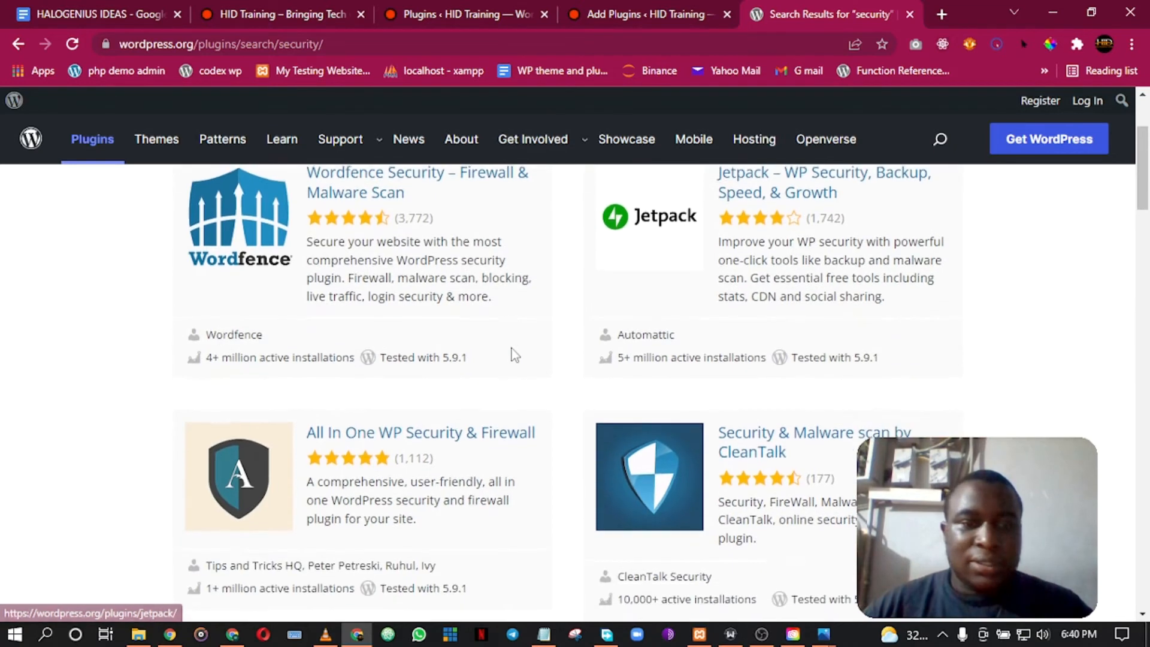
scroll(698, 307, up, 1)
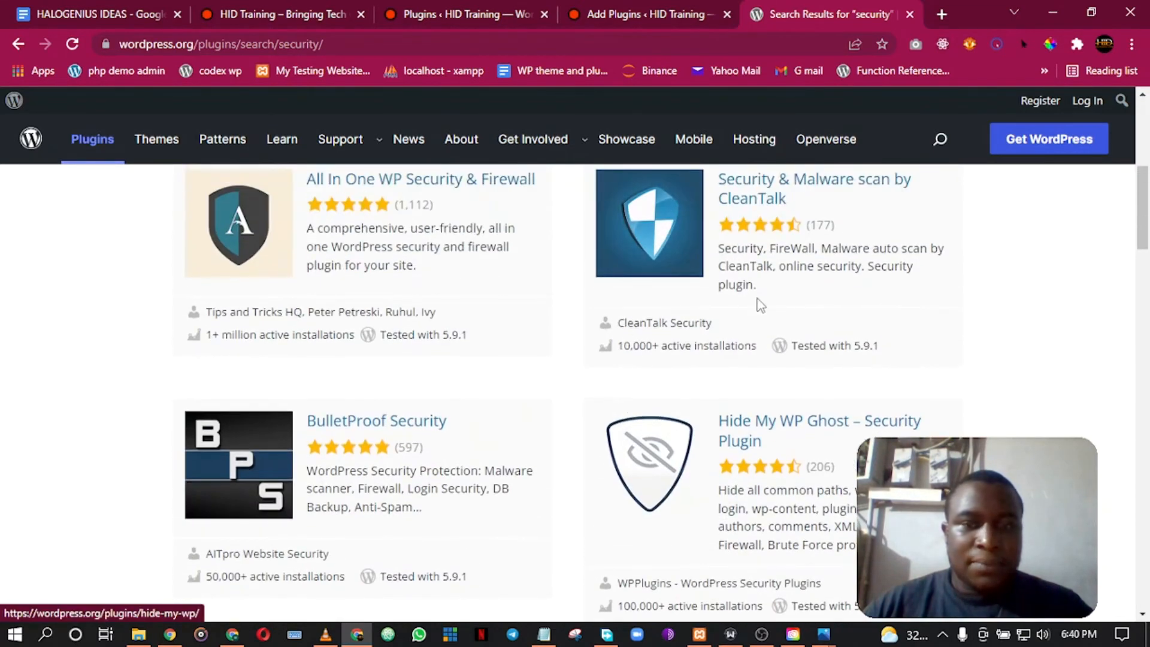
scroll(904, 287, down, 8)
scroll(908, 289, down, 4)
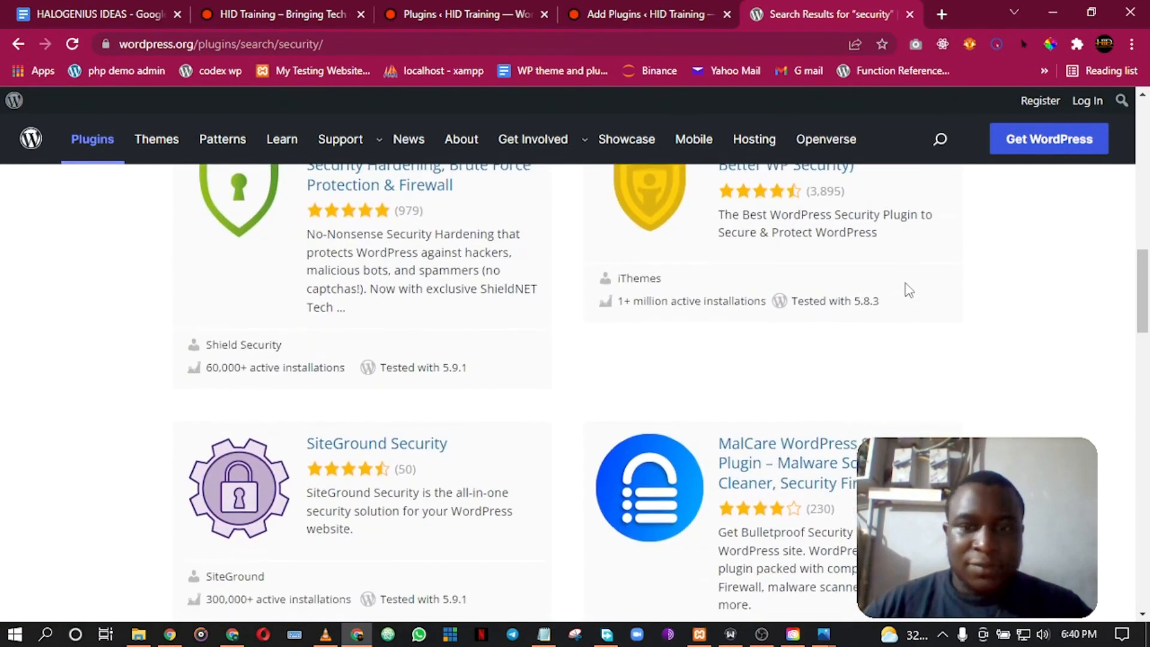
scroll(909, 290, up, 10)
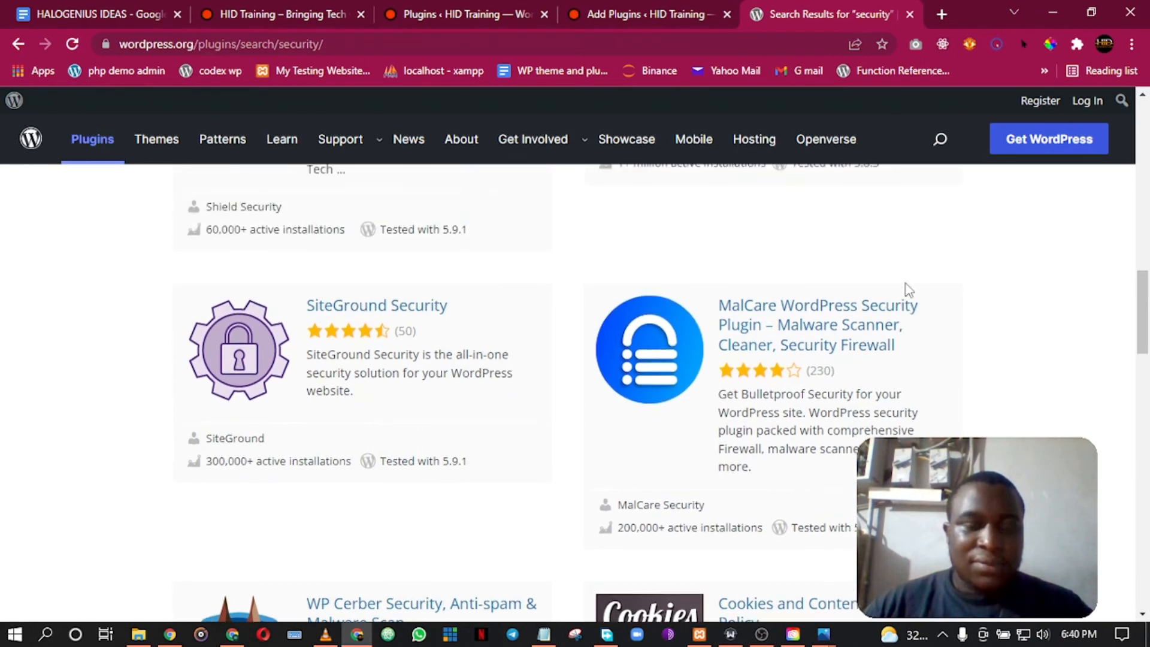
scroll(909, 290, up, 4)
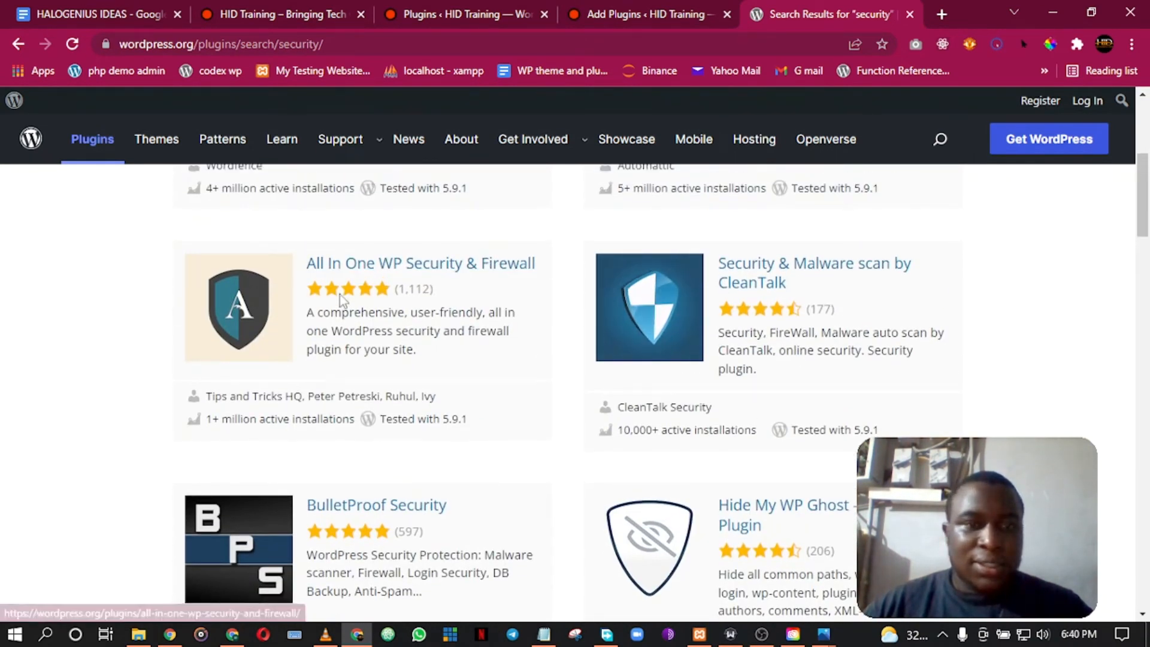
Open the All In One WP Security & Firewall plugin page in a new tab and download its zip file
right_click(437, 264)
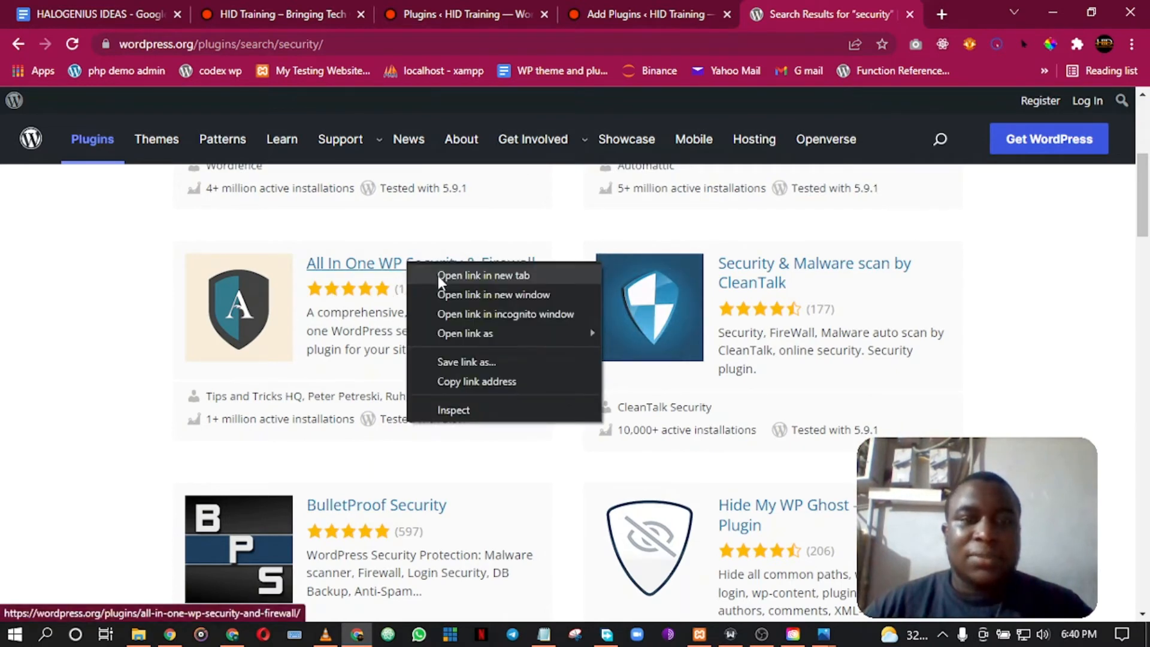
click(461, 277)
click(808, 8)
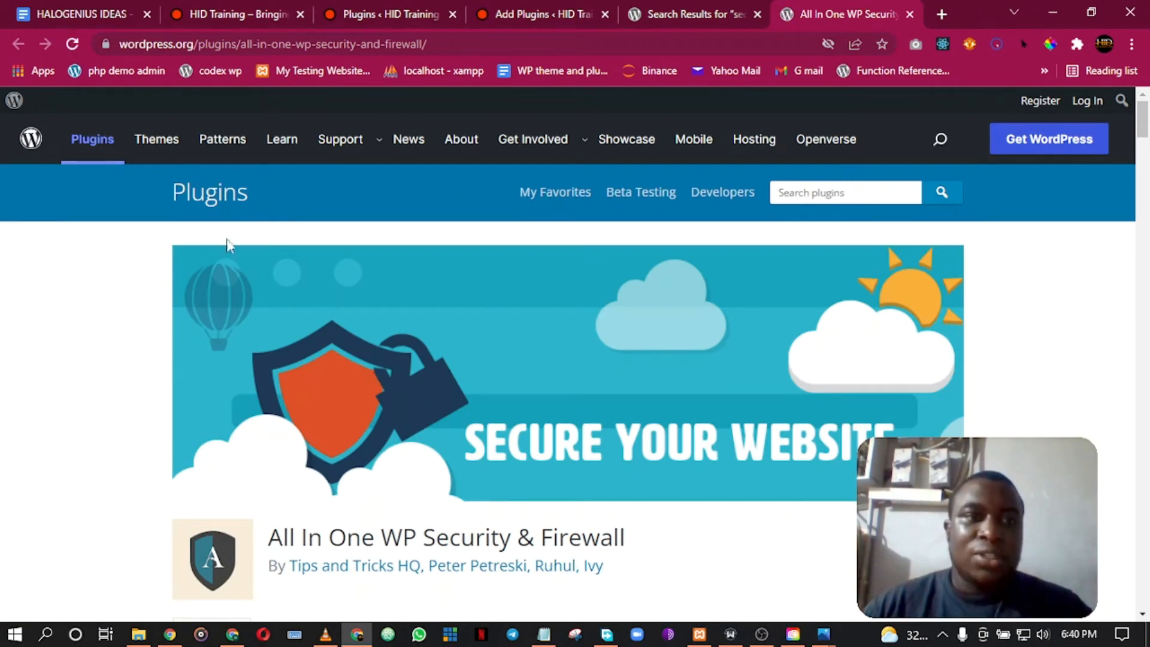
click(917, 546)
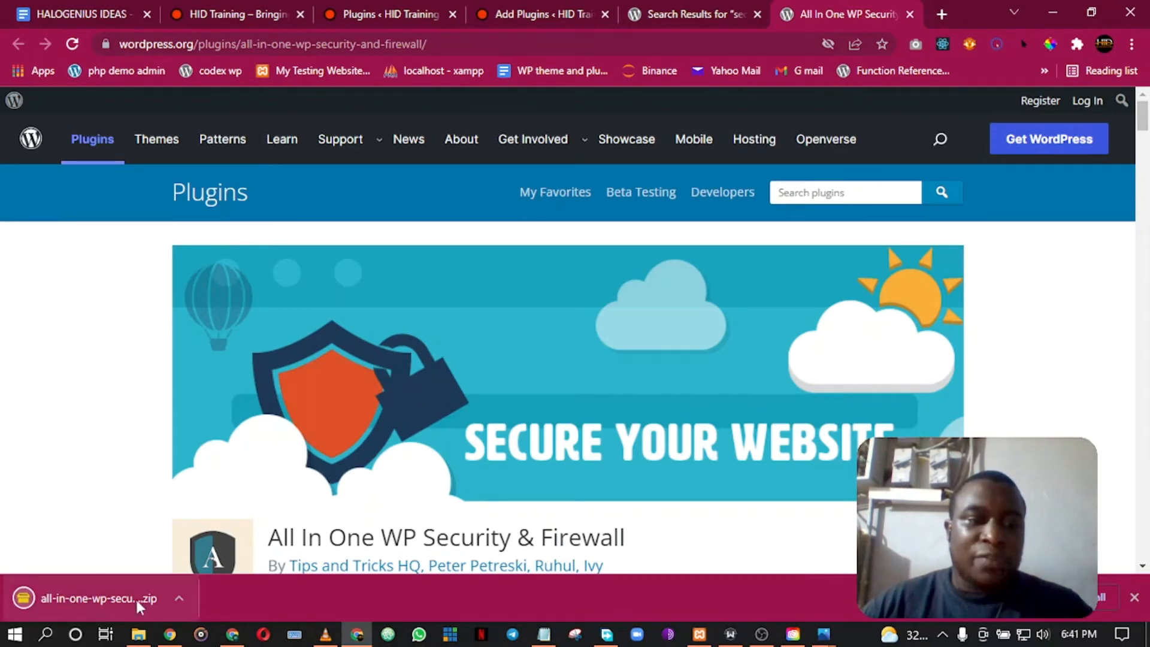
Return to the Add Plugins tab, activate the Classic Editor plugin and check it in the installed plugins list
click(529, 14)
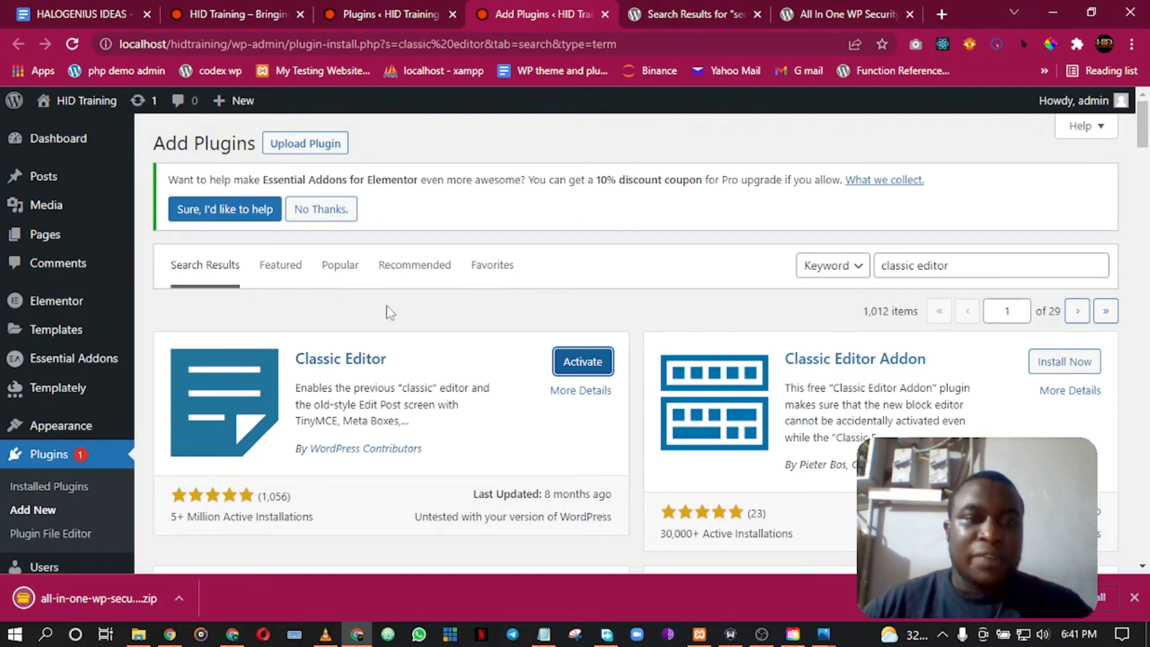
click(596, 366)
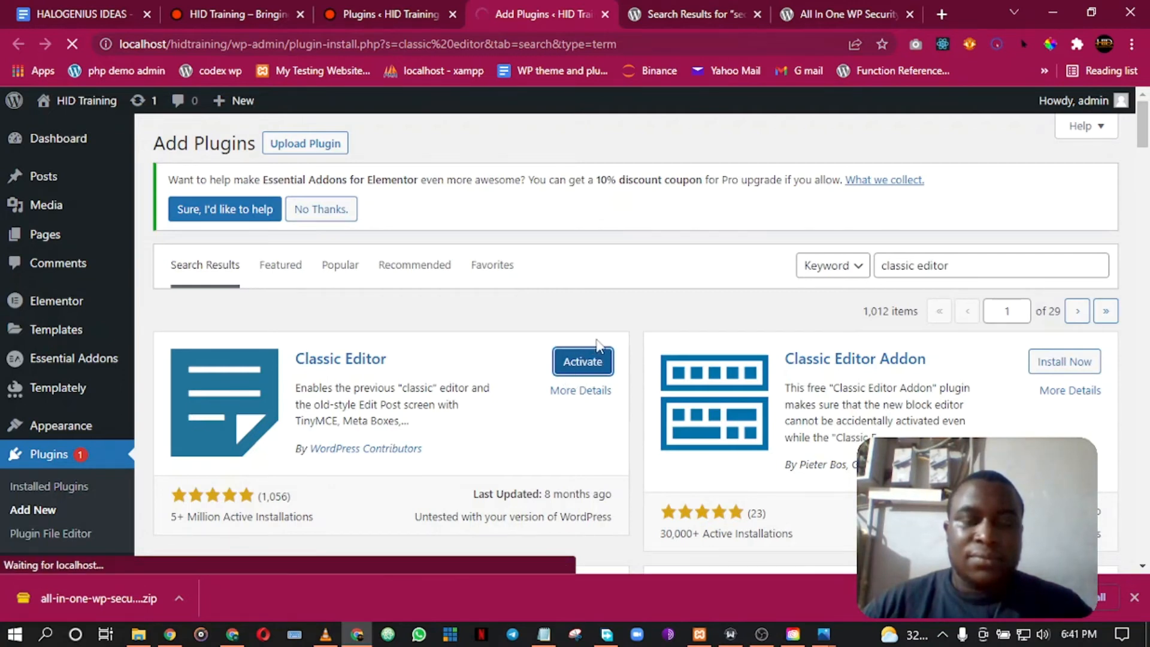
scroll(308, 316, down, 3)
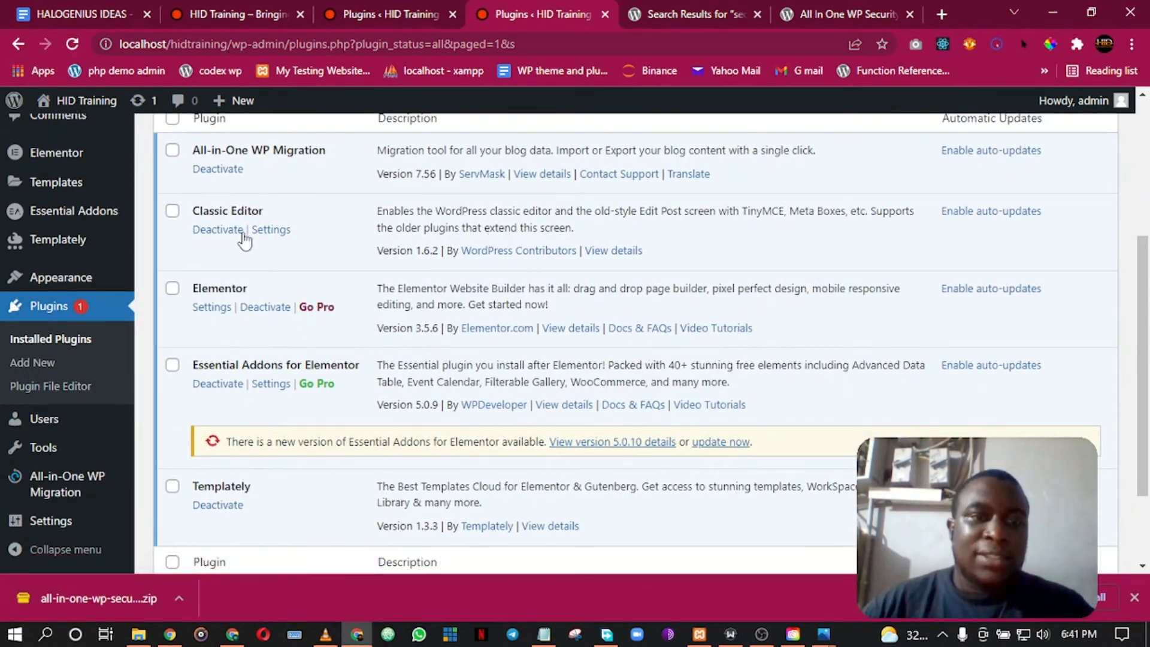
scroll(240, 257, down, 2)
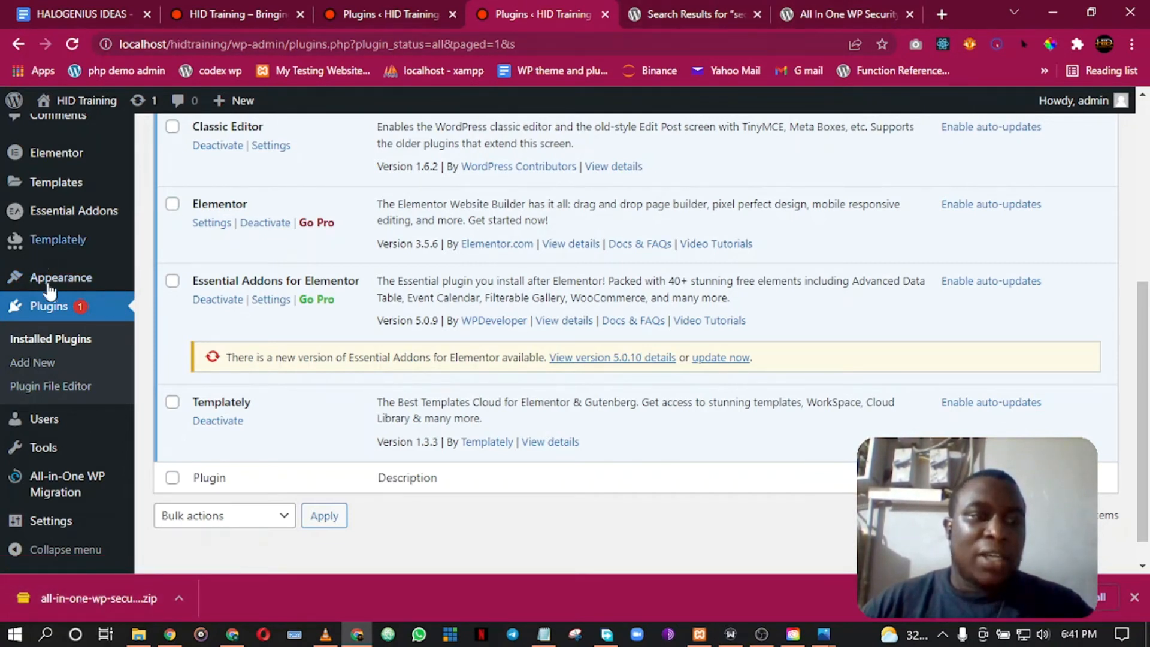
Upload the downloaded all-in-one-wp-security-and-firewall.4.4.10.zip as a new plugin and install it
click(46, 364)
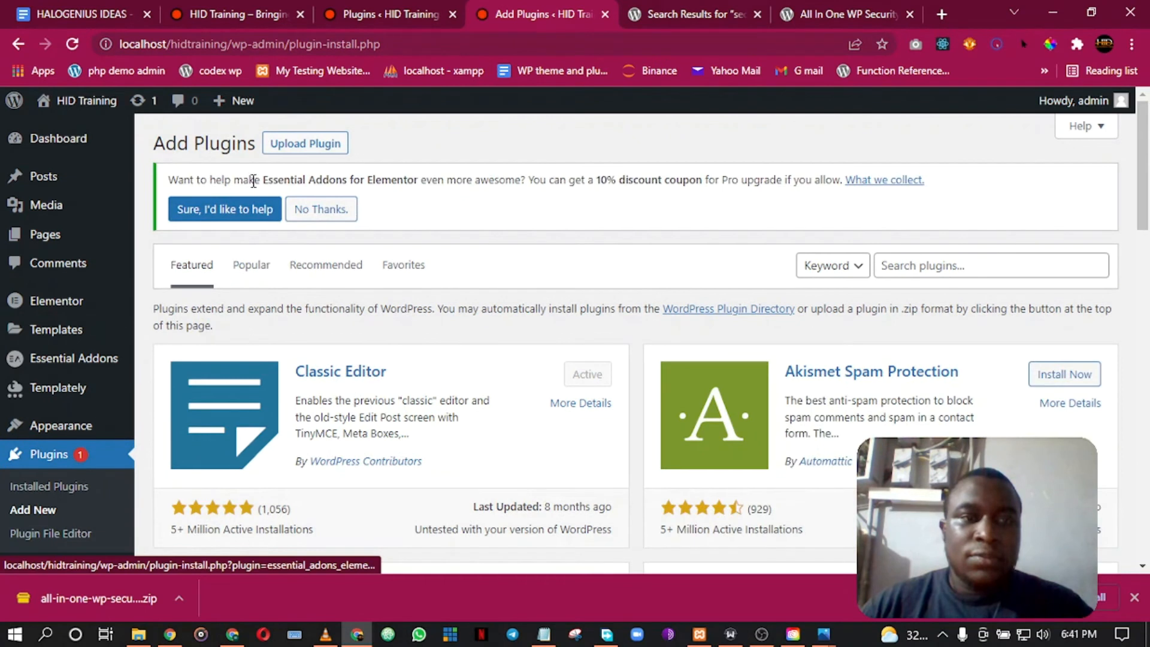
click(307, 144)
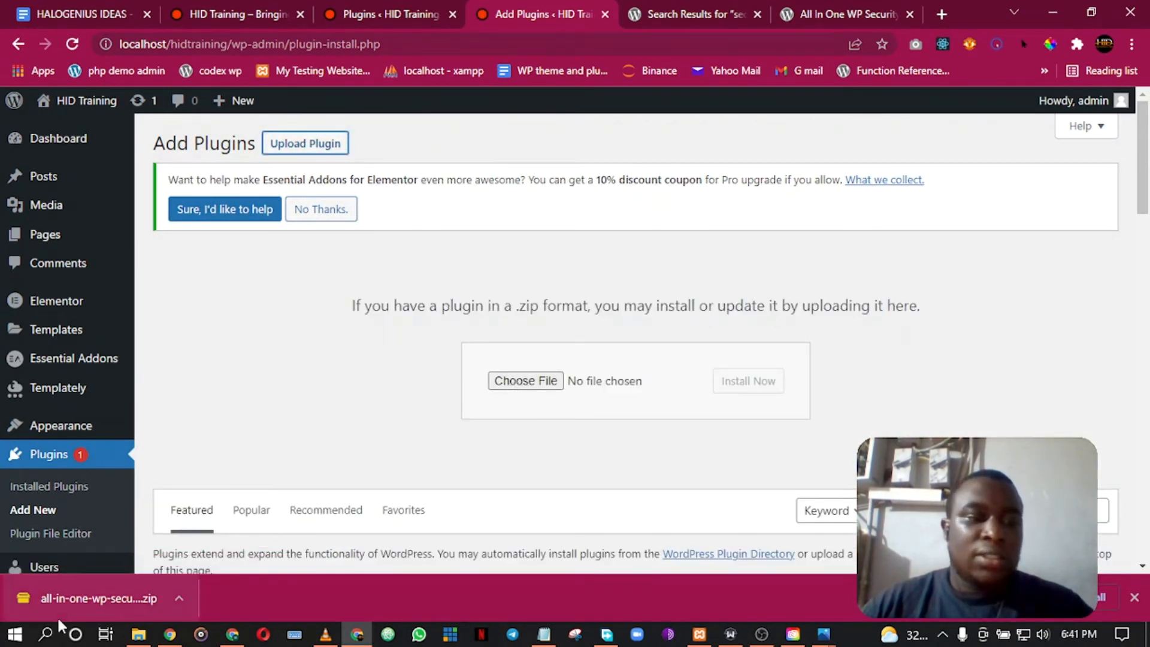
drag(56, 612, 592, 379)
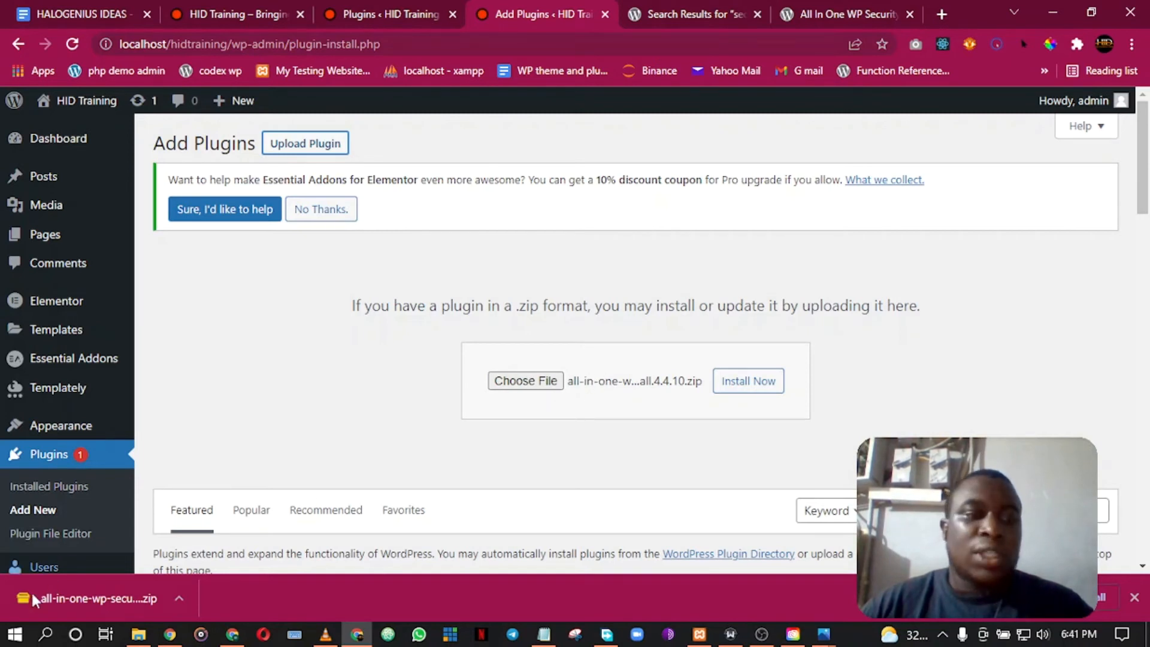
click(742, 381)
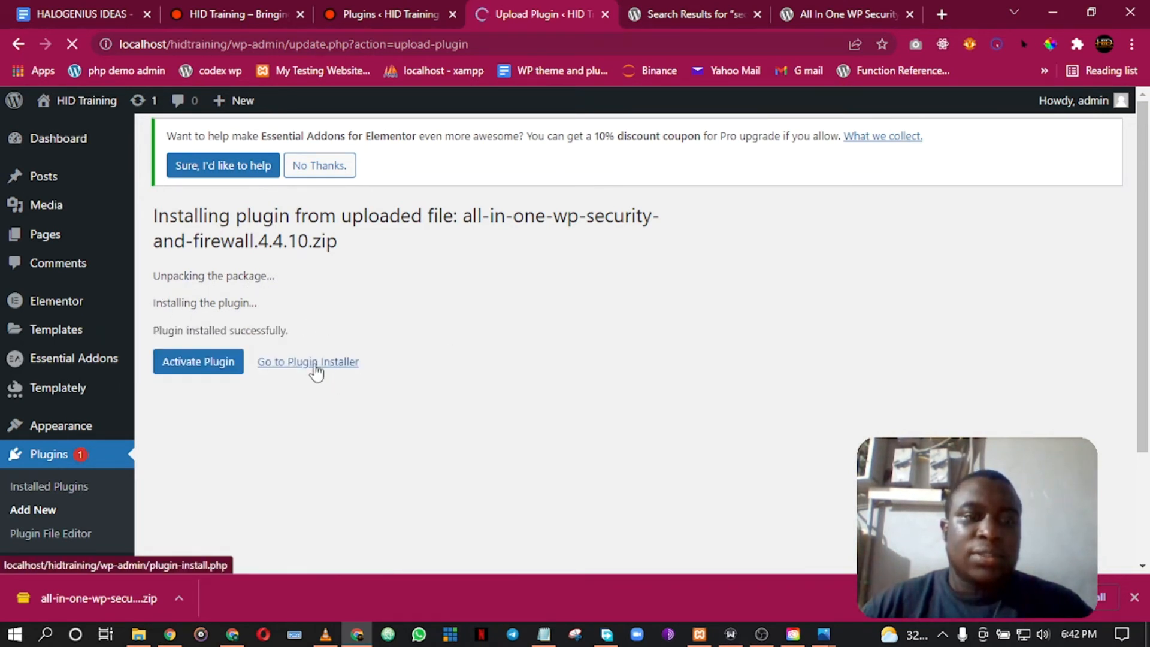
Activate the uploaded All In One WP Security plugin and look over the installed plugins list
click(206, 363)
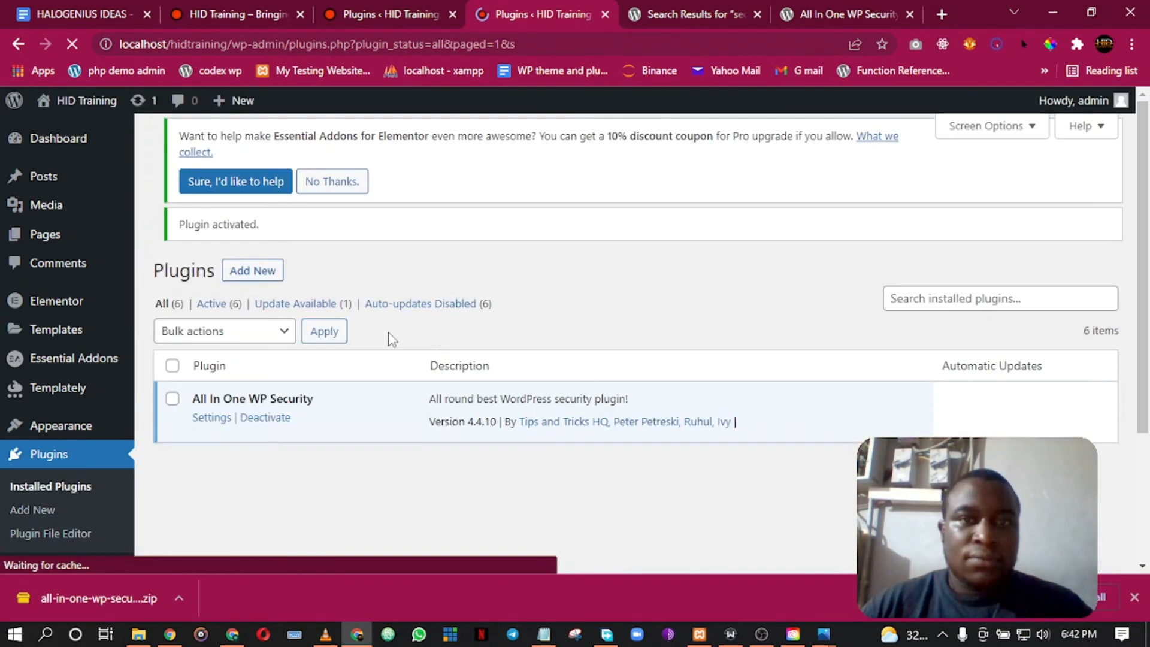
scroll(388, 309, down, 6)
scroll(388, 309, up, 3)
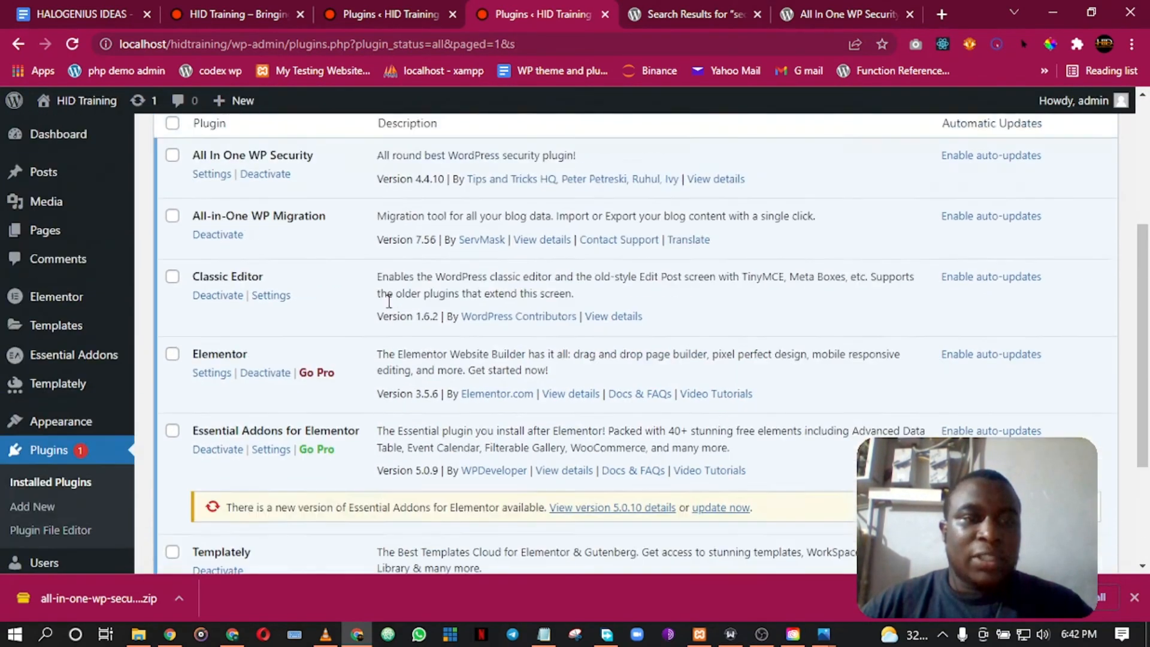
scroll(374, 307, down, 2)
scroll(367, 288, up, 3)
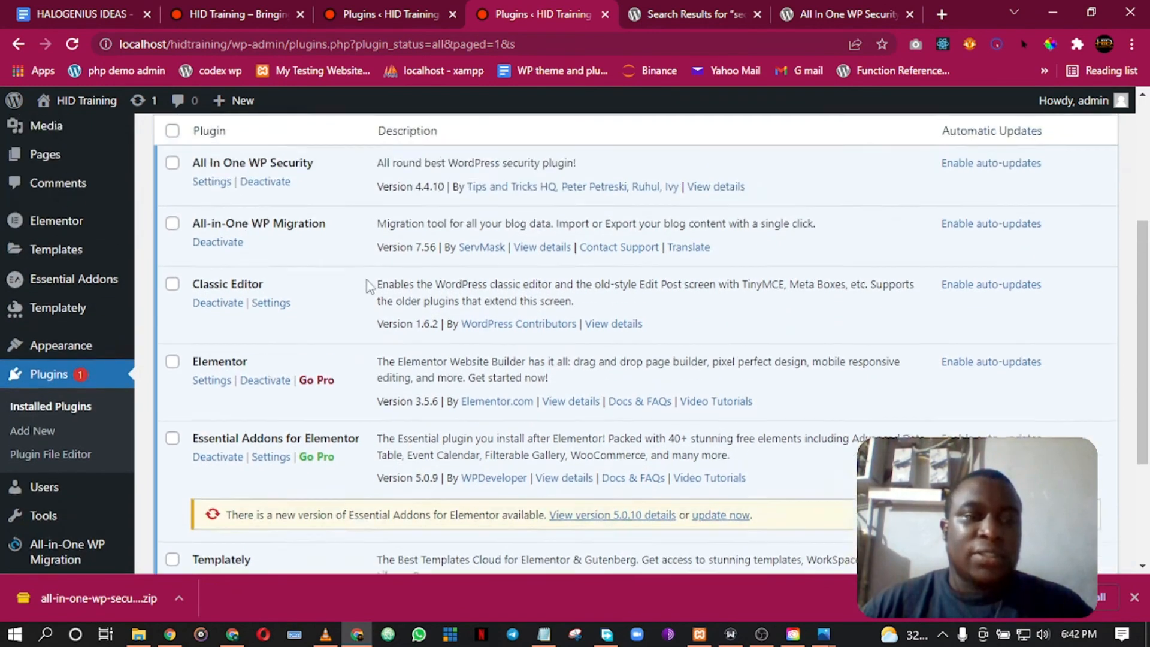
scroll(531, 259, up, 4)
scroll(398, 247, up, 1)
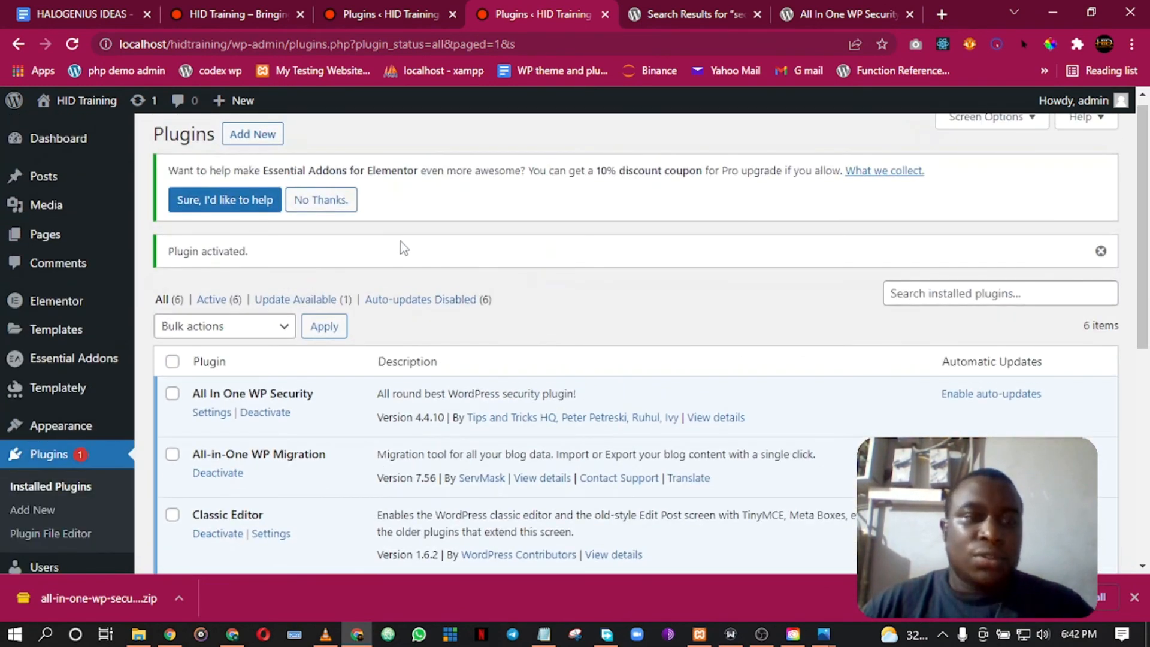
scroll(499, 261, down, 3)
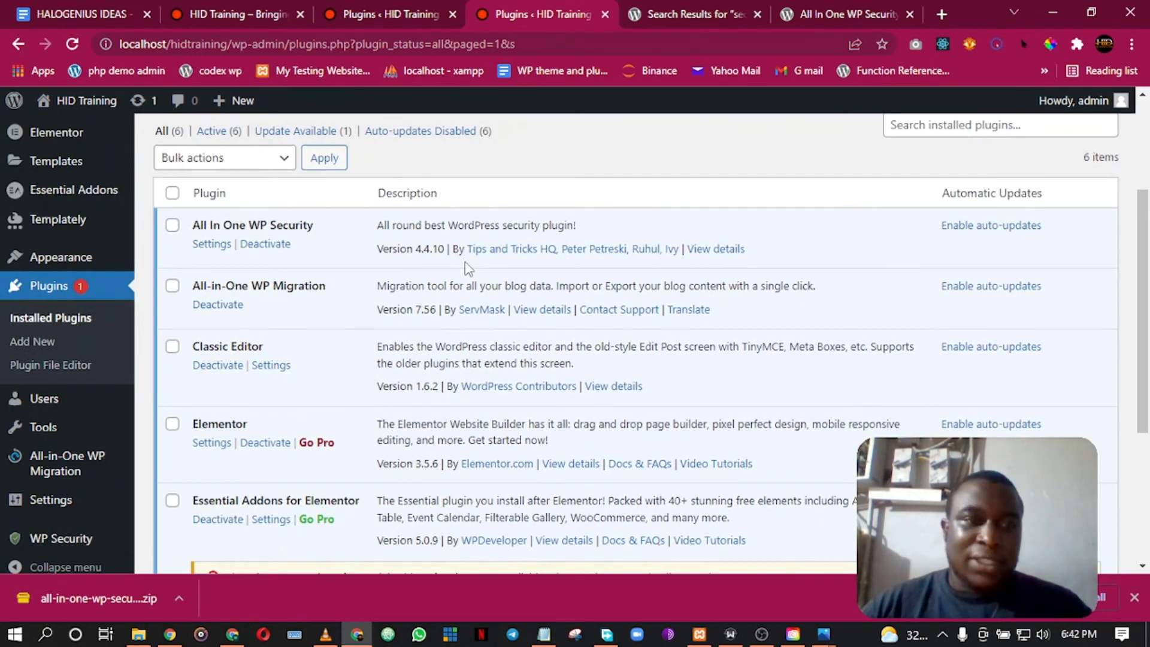
scroll(506, 196, up, 1)
scroll(500, 203, down, 1)
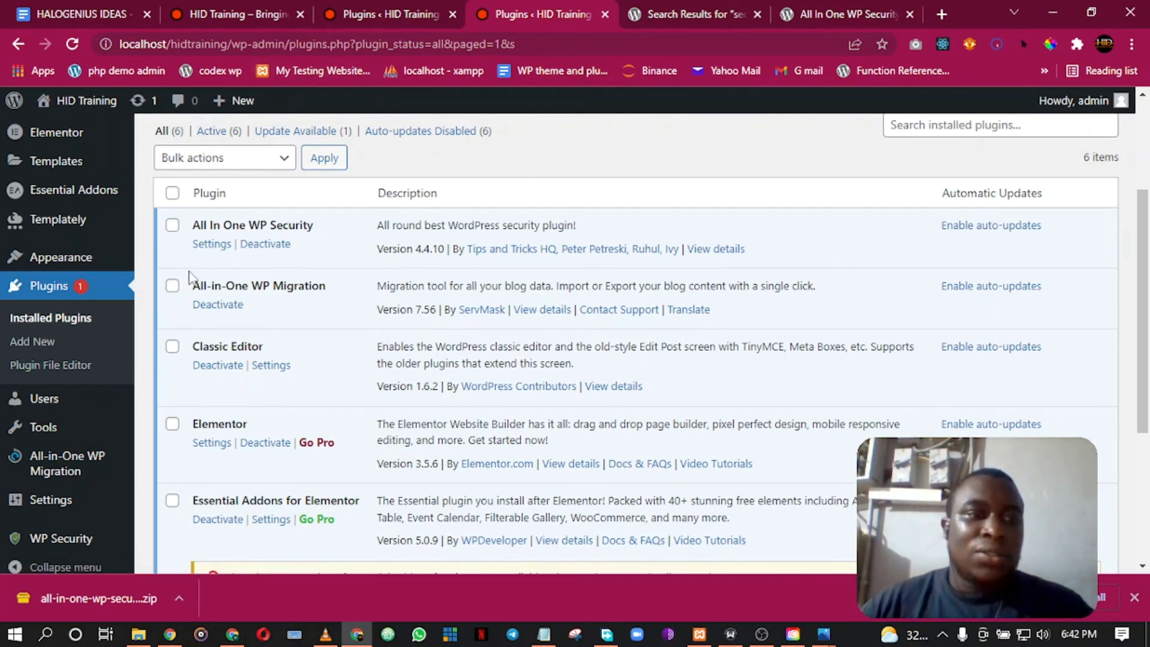
Open the Themes page in a new browser tab and view the details of the Neve theme
scroll(84, 411, down, 1)
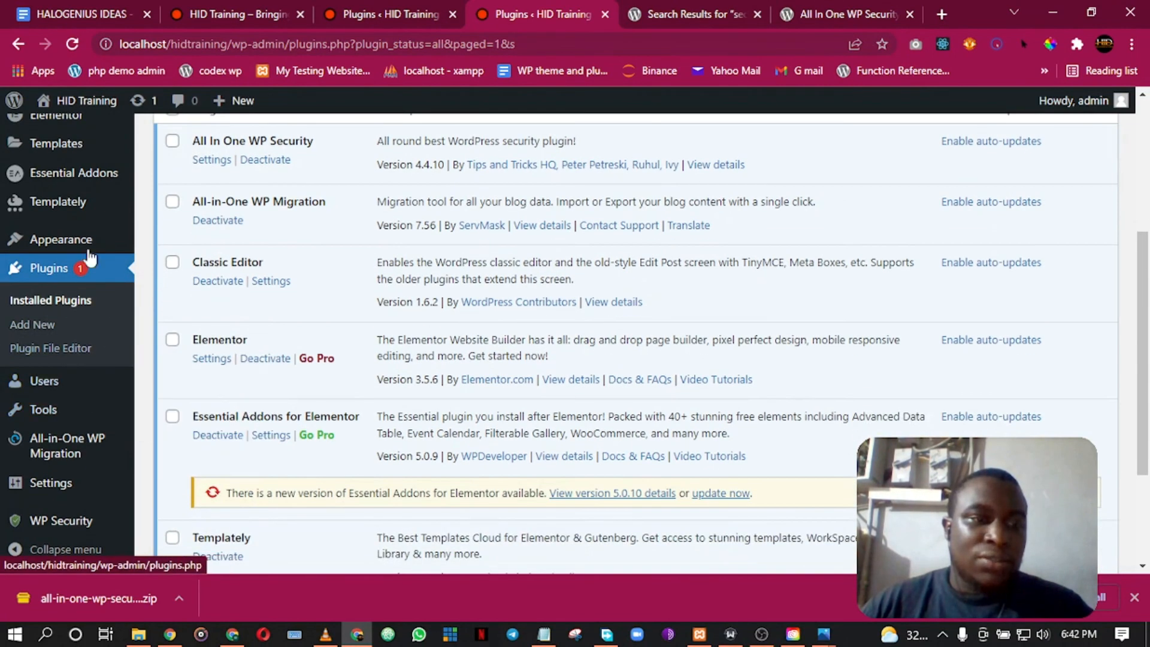
mouse_move(81, 251)
right_click(194, 244)
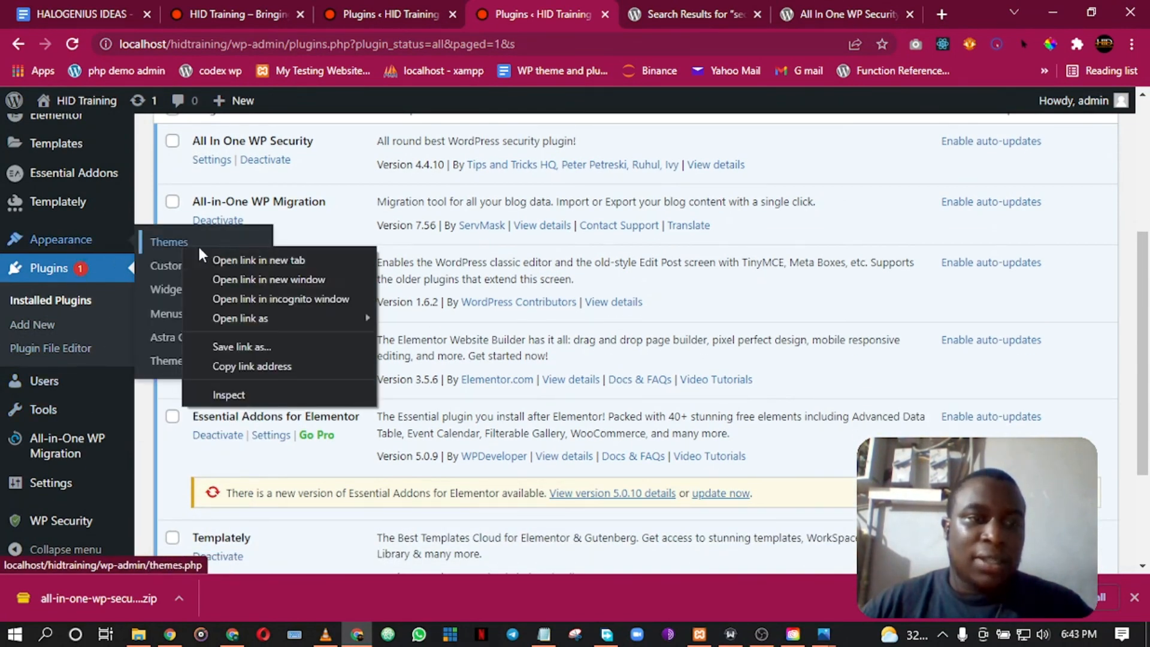
click(210, 264)
click(580, 14)
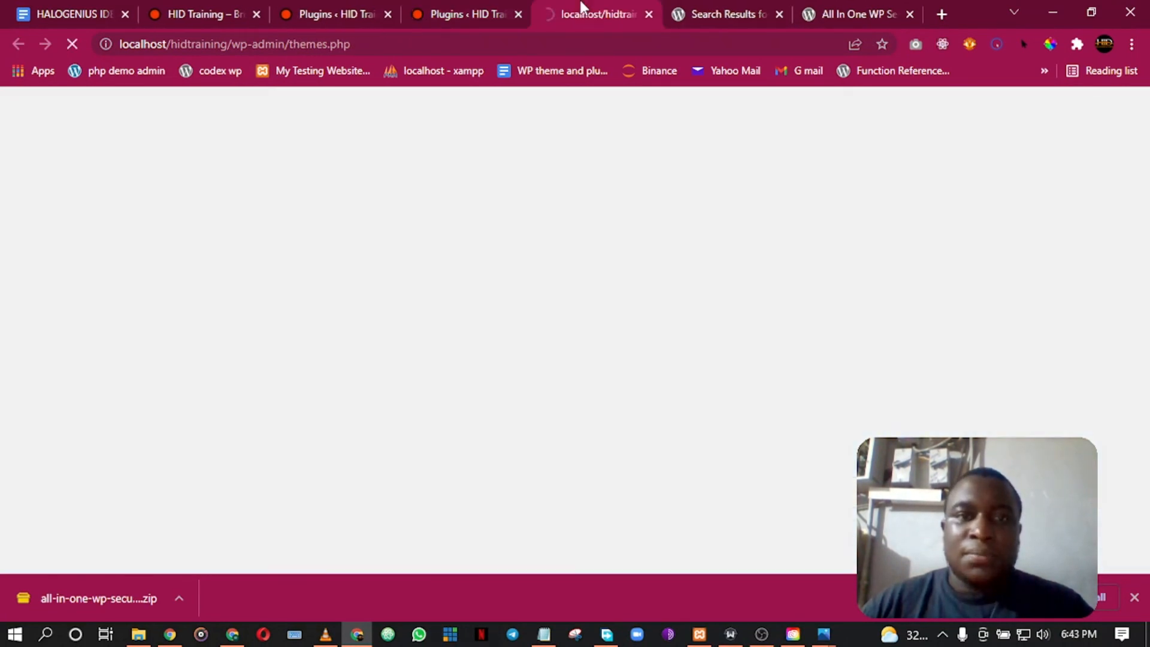
scroll(416, 183, down, 1)
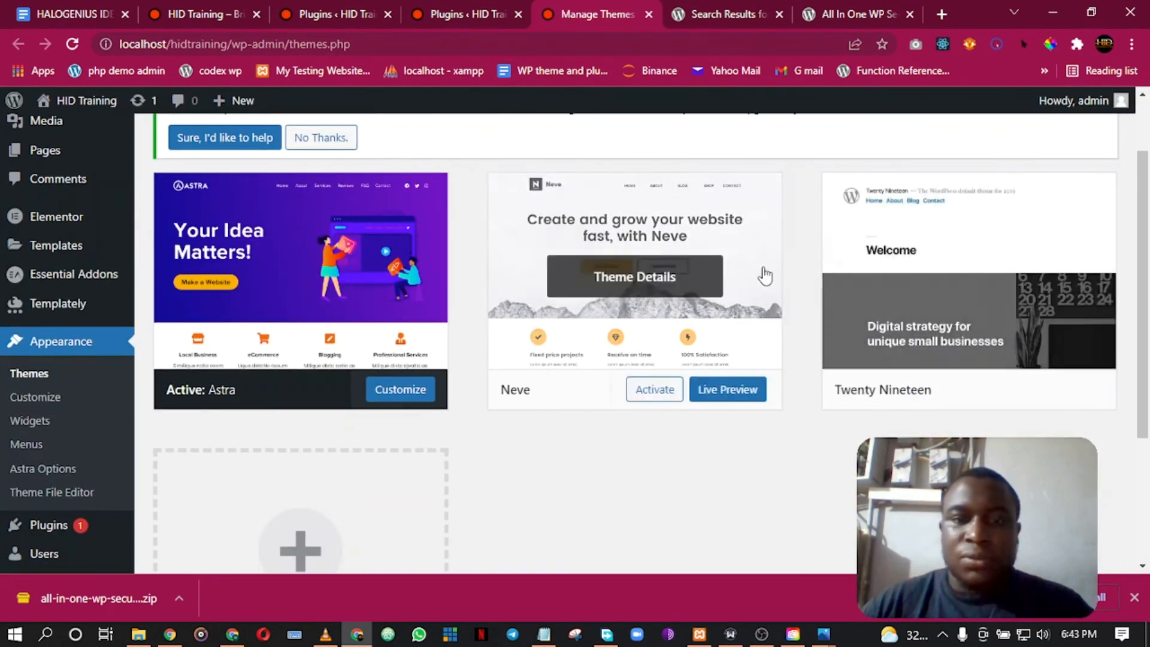
click(652, 249)
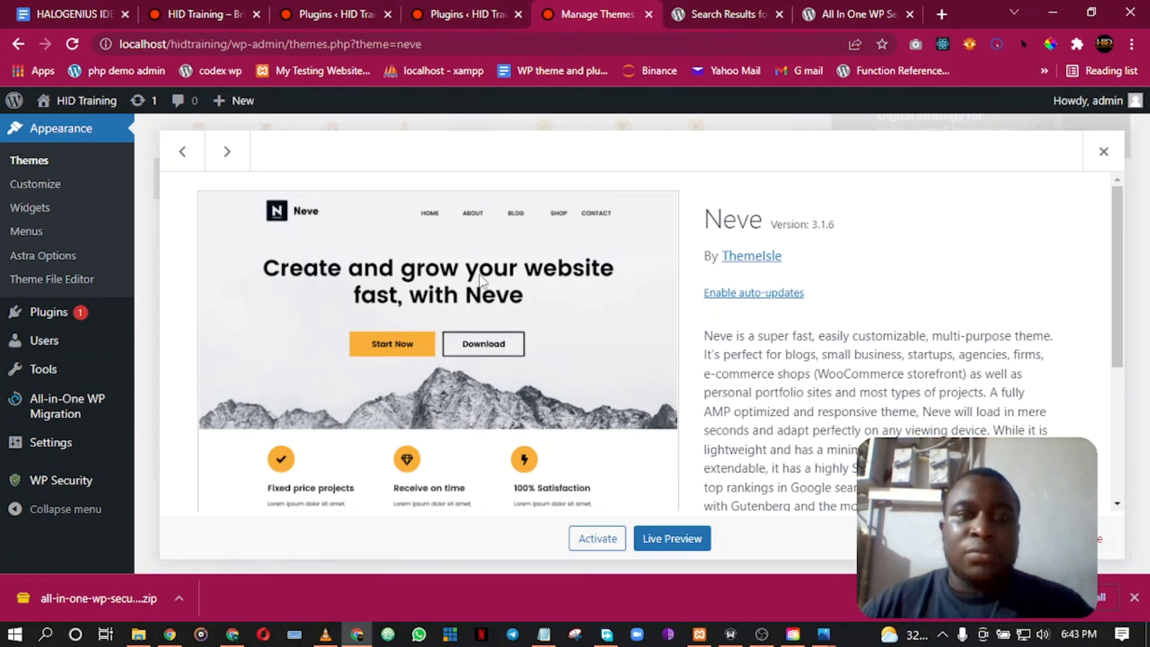
Look at the HID Training home page and the installed plugins lists in the other open tabs
click(501, 8)
click(317, 8)
click(198, 8)
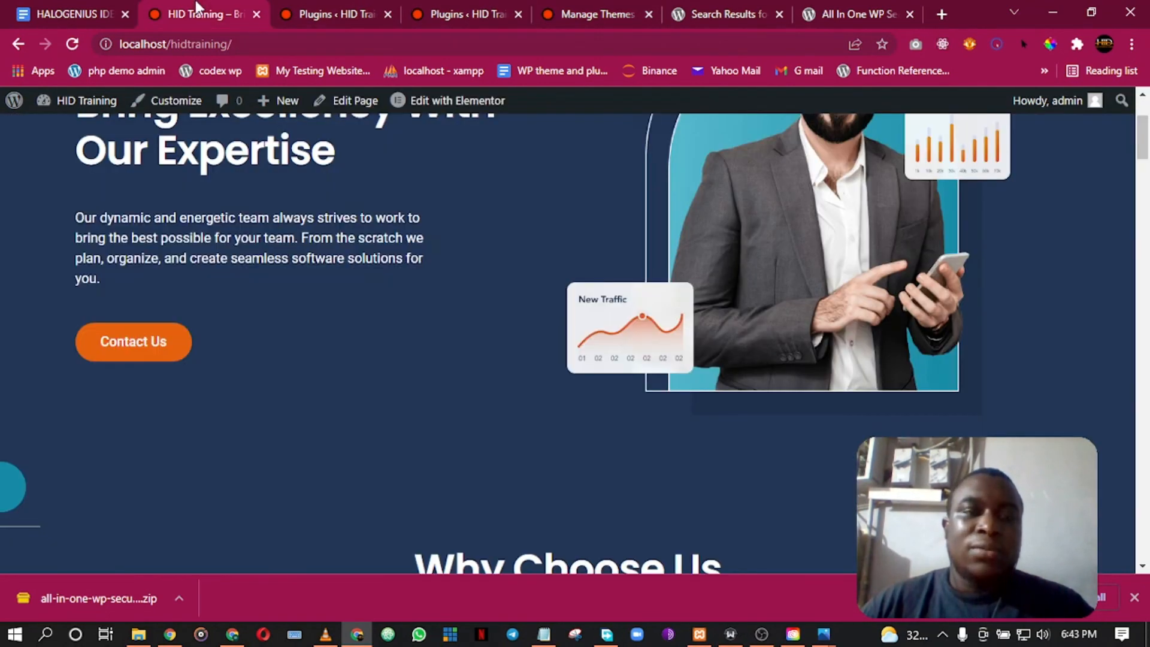
click(318, 9)
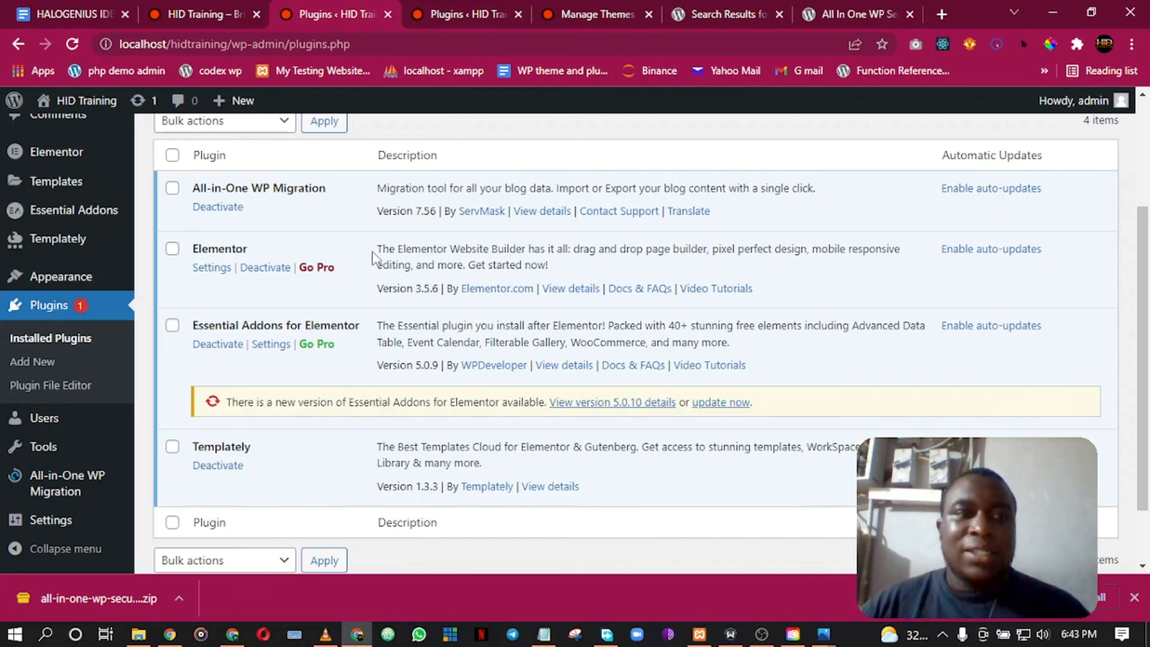
click(217, 8)
click(440, 7)
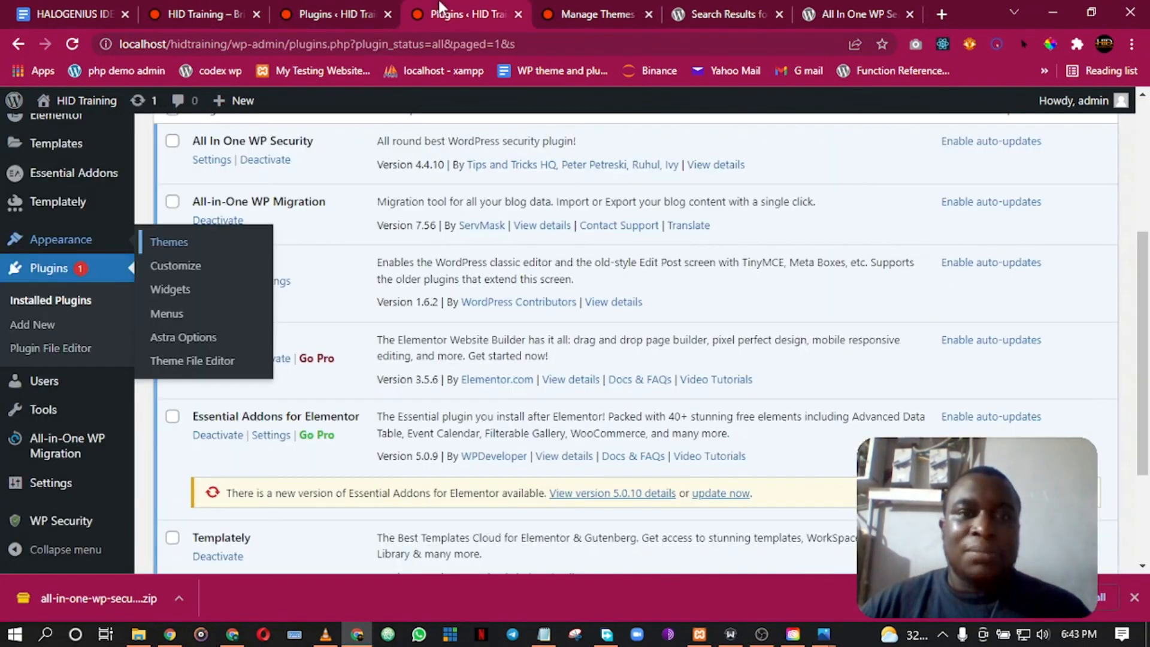
Review the Neve theme's details on the Manage Themes tab, close them and return to the updated installed plugins list
click(574, 8)
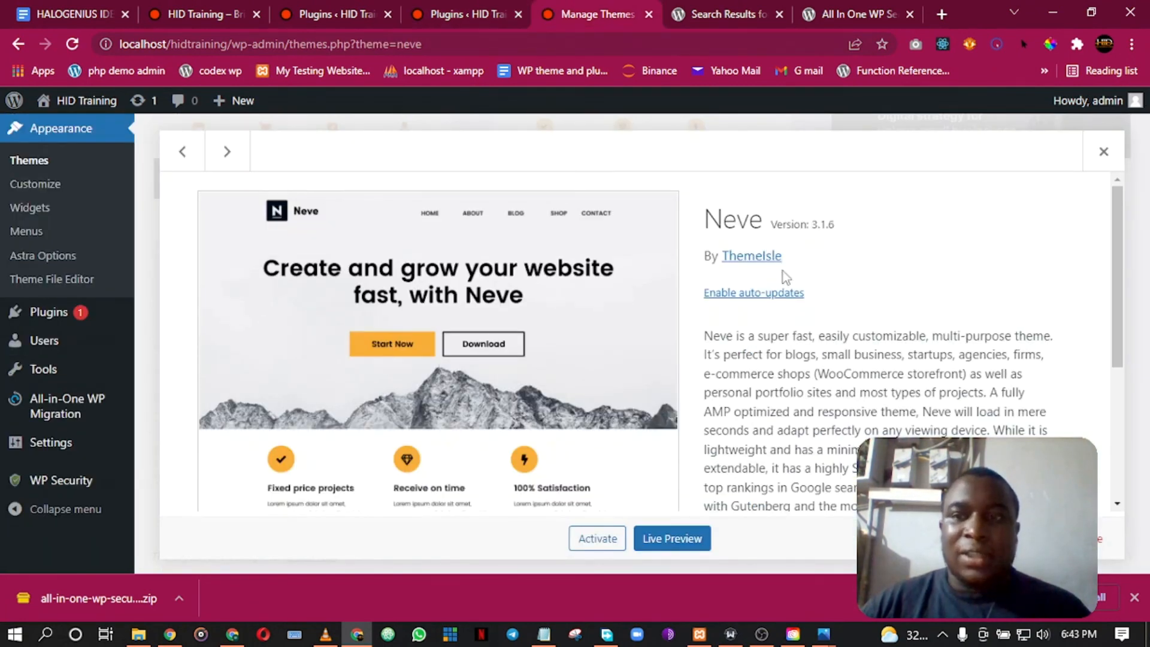
scroll(778, 267, down, 3)
scroll(778, 267, up, 1)
click(1105, 159)
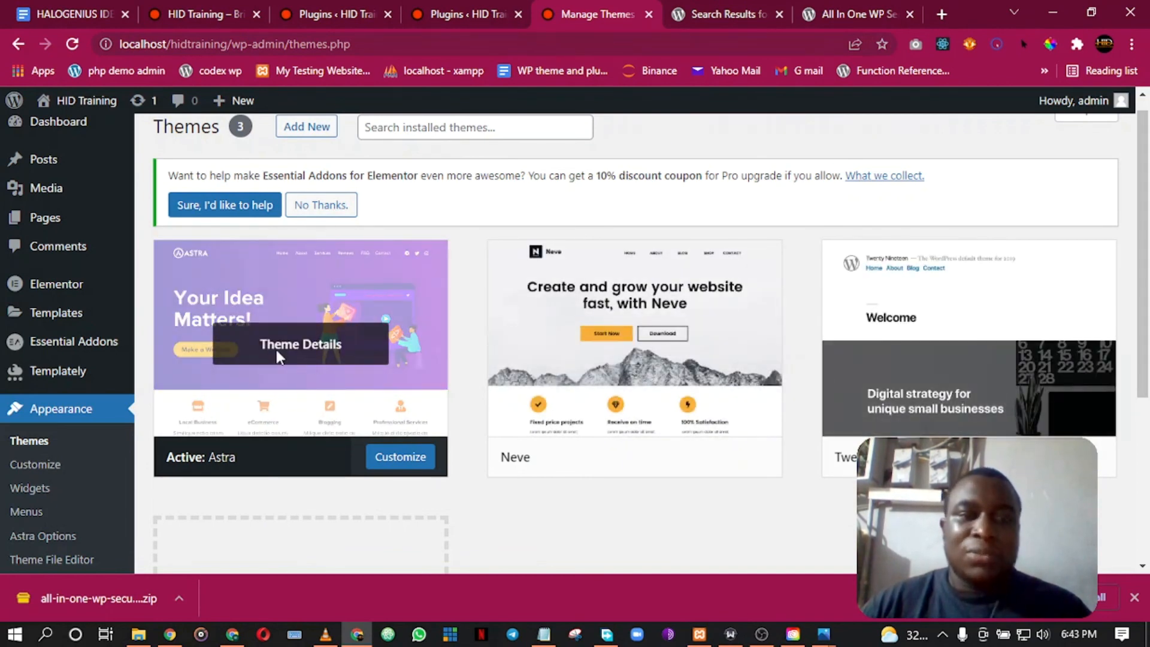
click(460, 8)
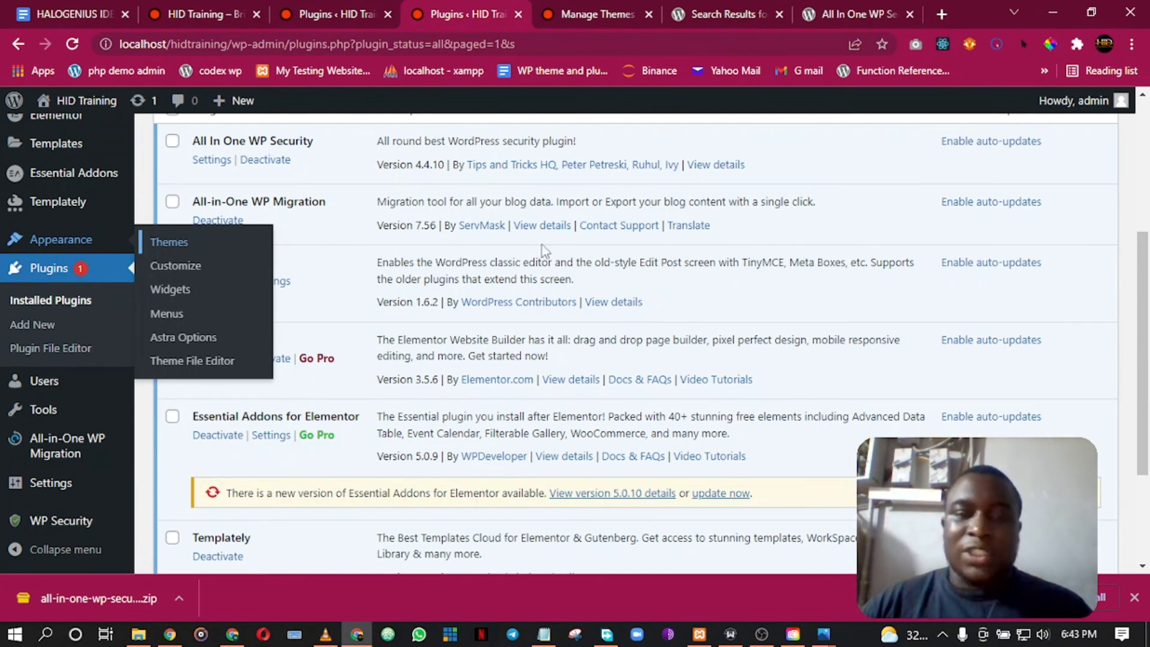